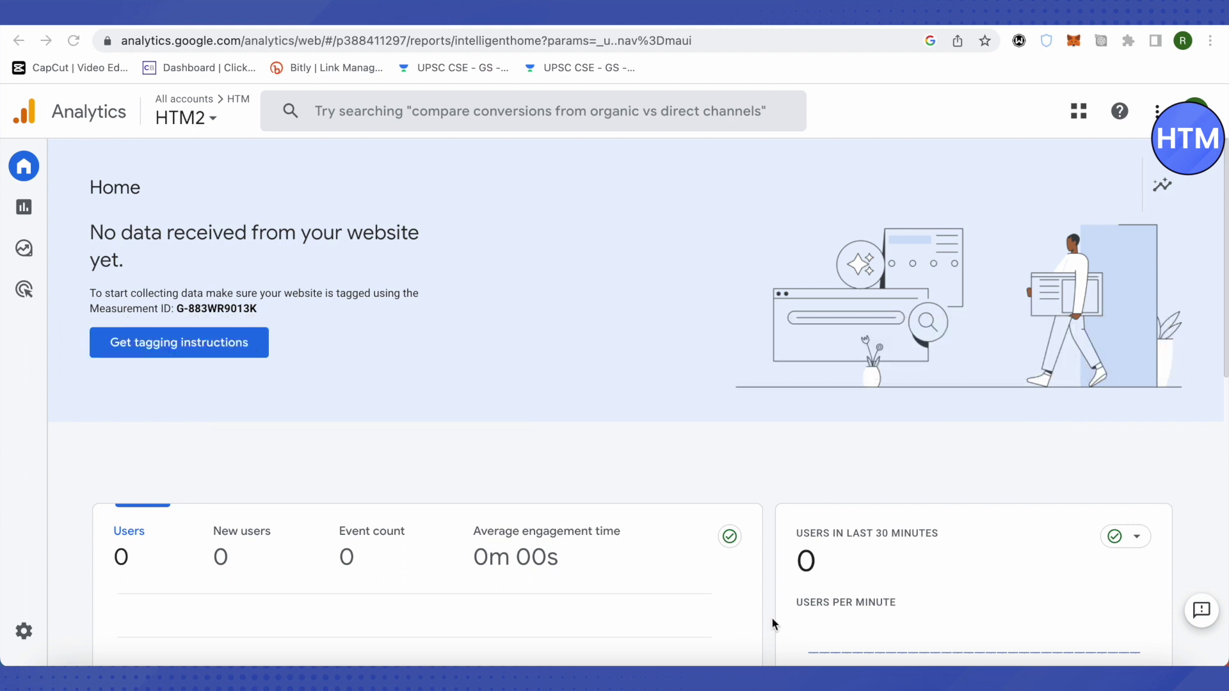
Go to Admin > Audiences and start building a new audience.
mouse_move(3, 474)
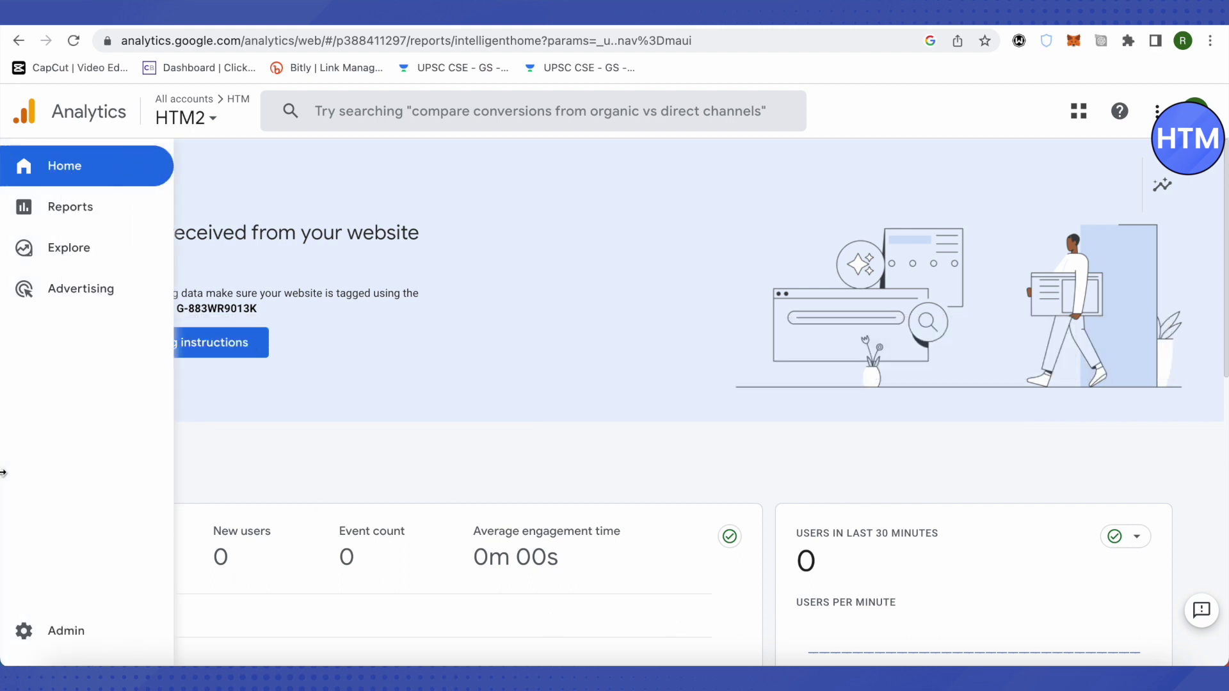
click(34, 635)
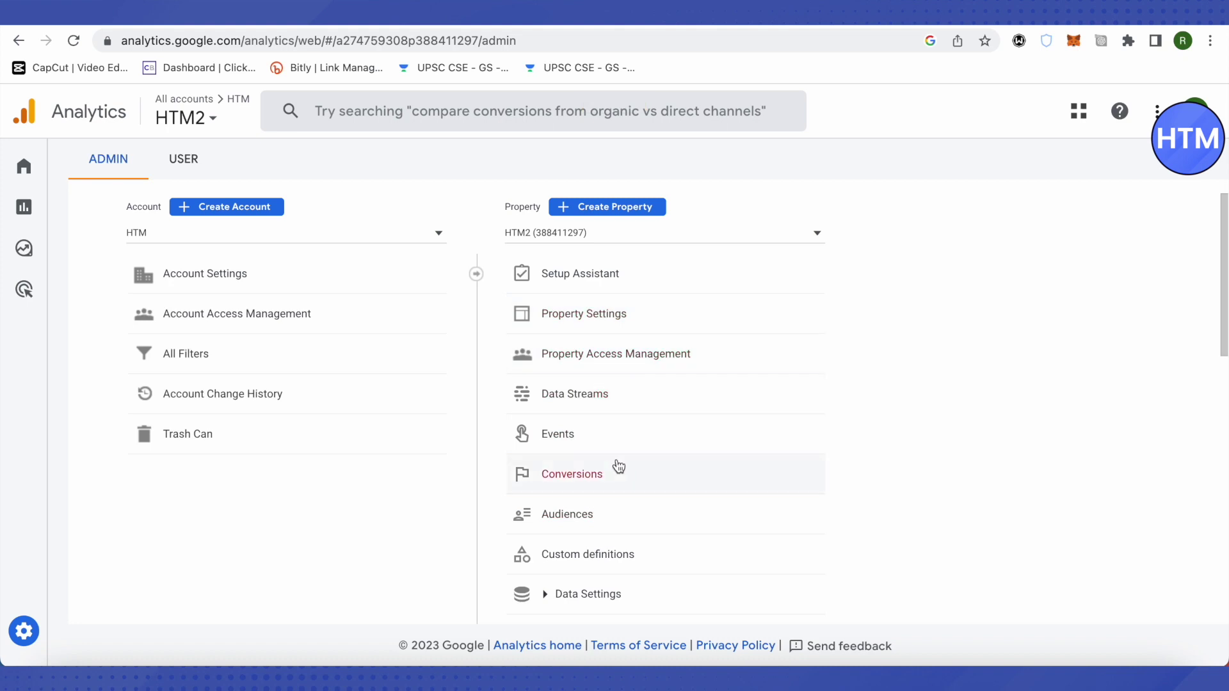
scroll(619, 466, down, 1)
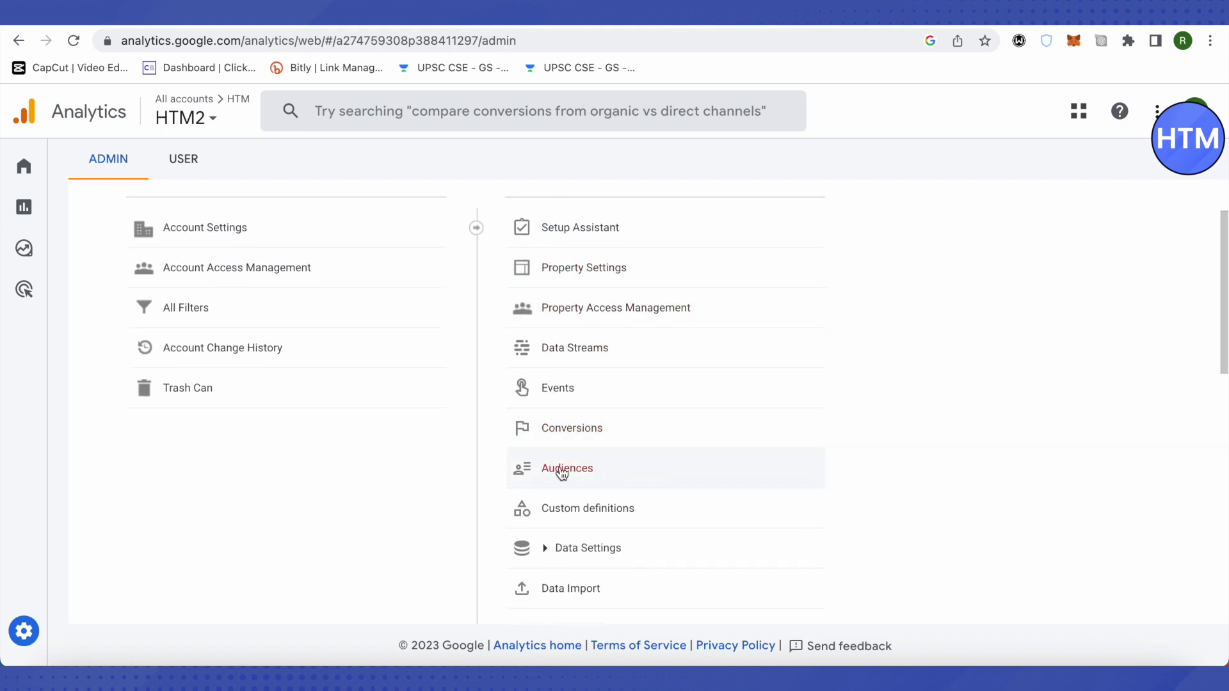
scroll(570, 480, up, 1)
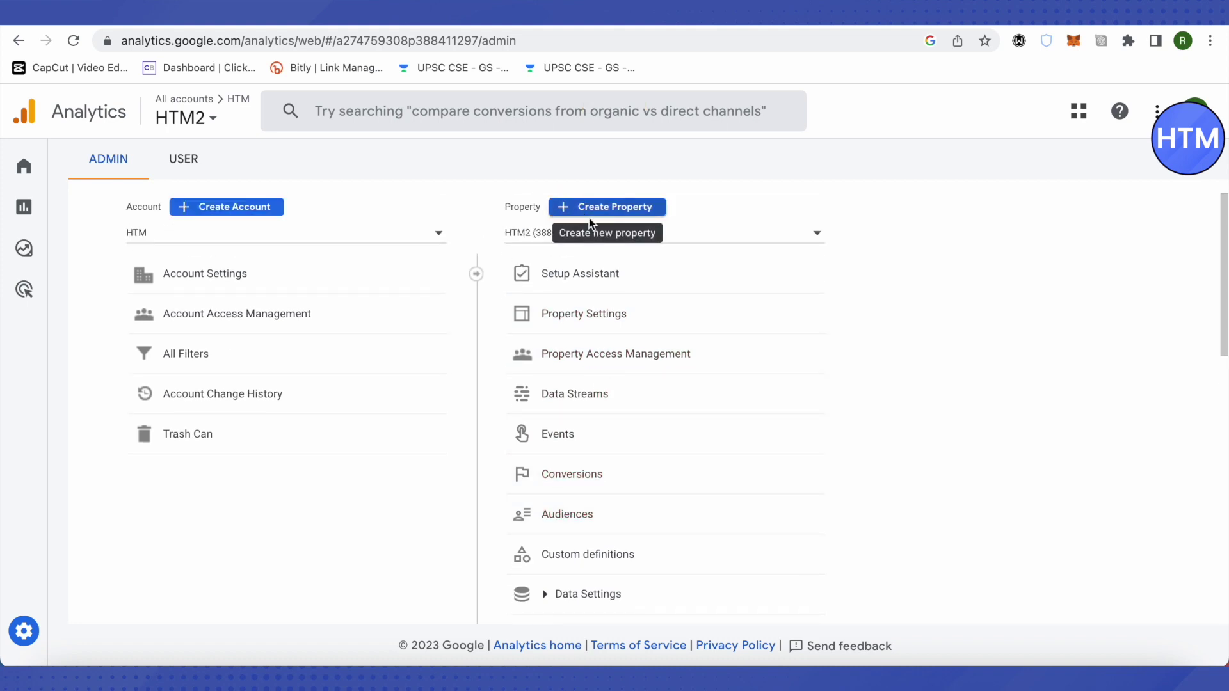
scroll(563, 536, down, 1)
click(561, 483)
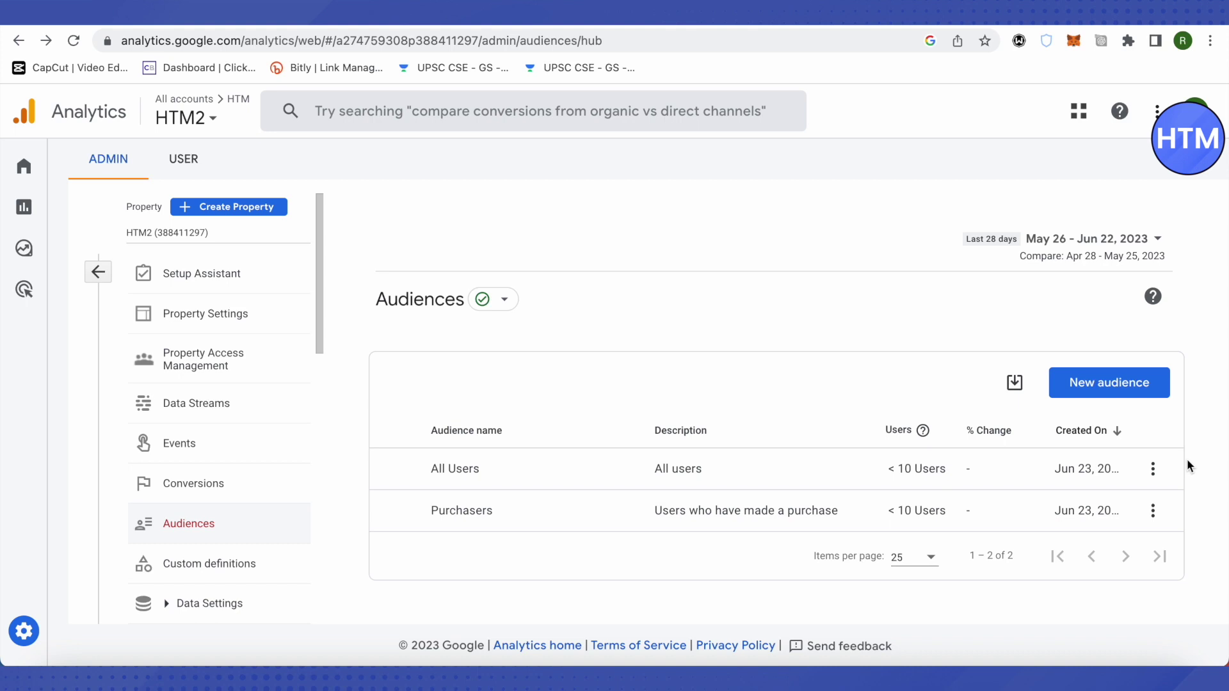
click(1116, 395)
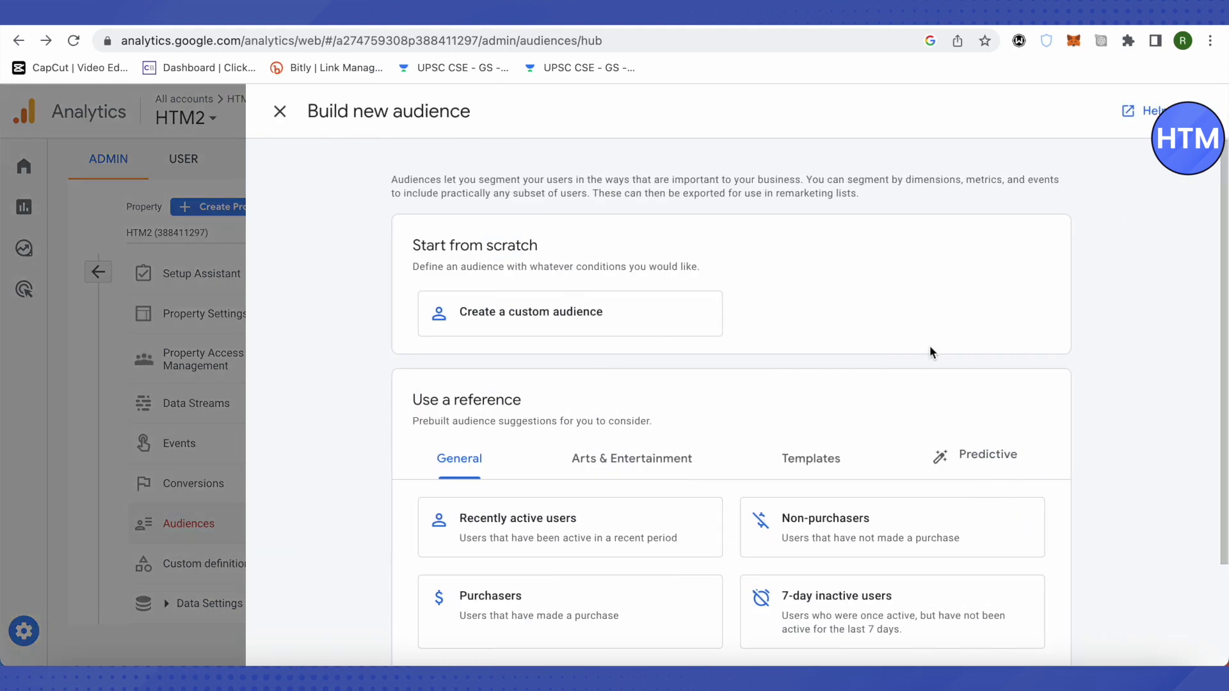
Browse the Templates, General, Arts & Entertainment and Predictive audience suggestions.
scroll(864, 486, down, 2)
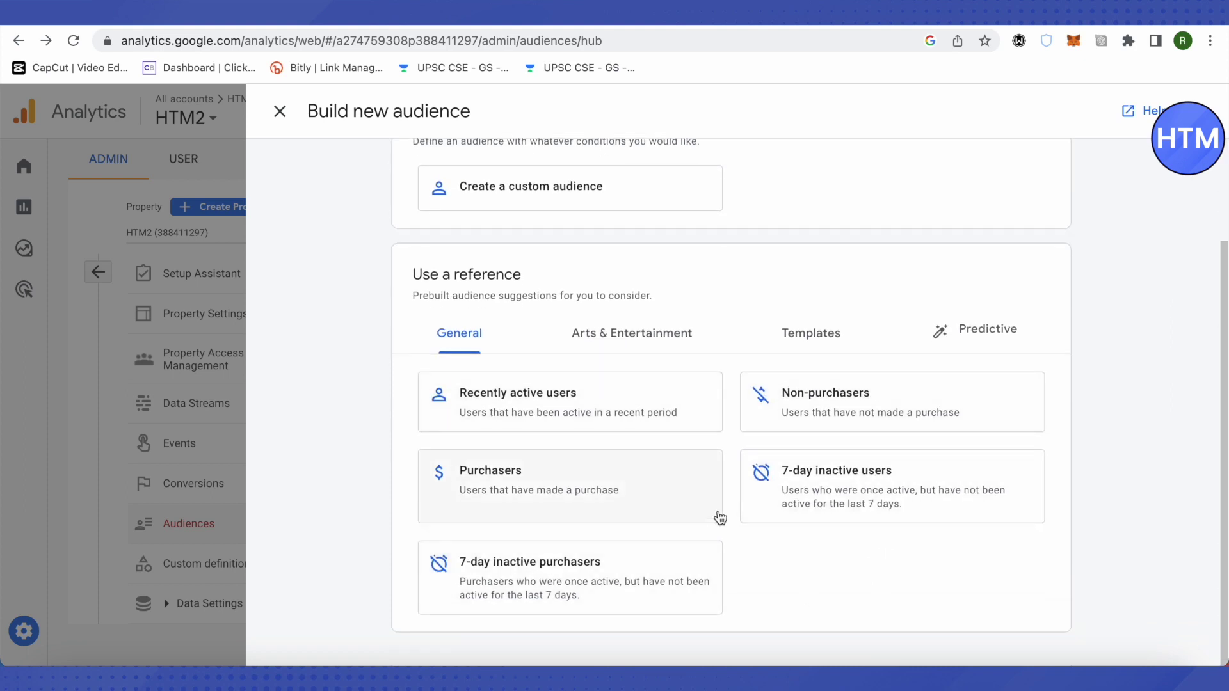
click(839, 345)
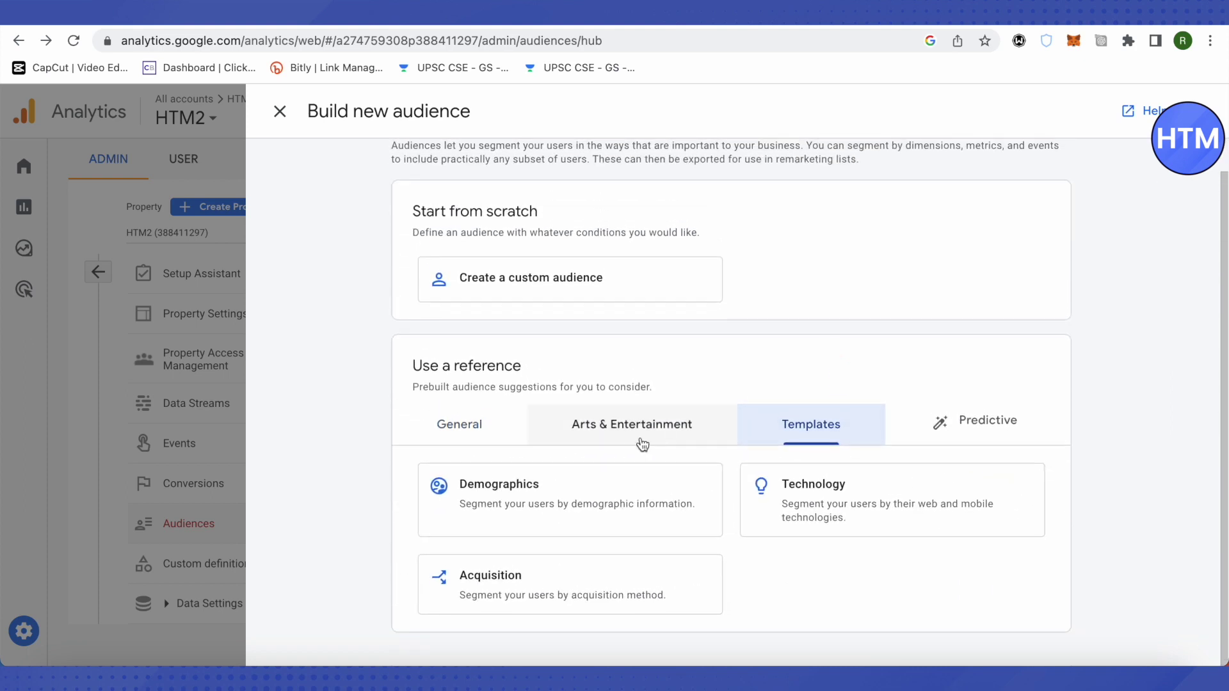
click(634, 435)
click(427, 423)
click(644, 428)
click(979, 418)
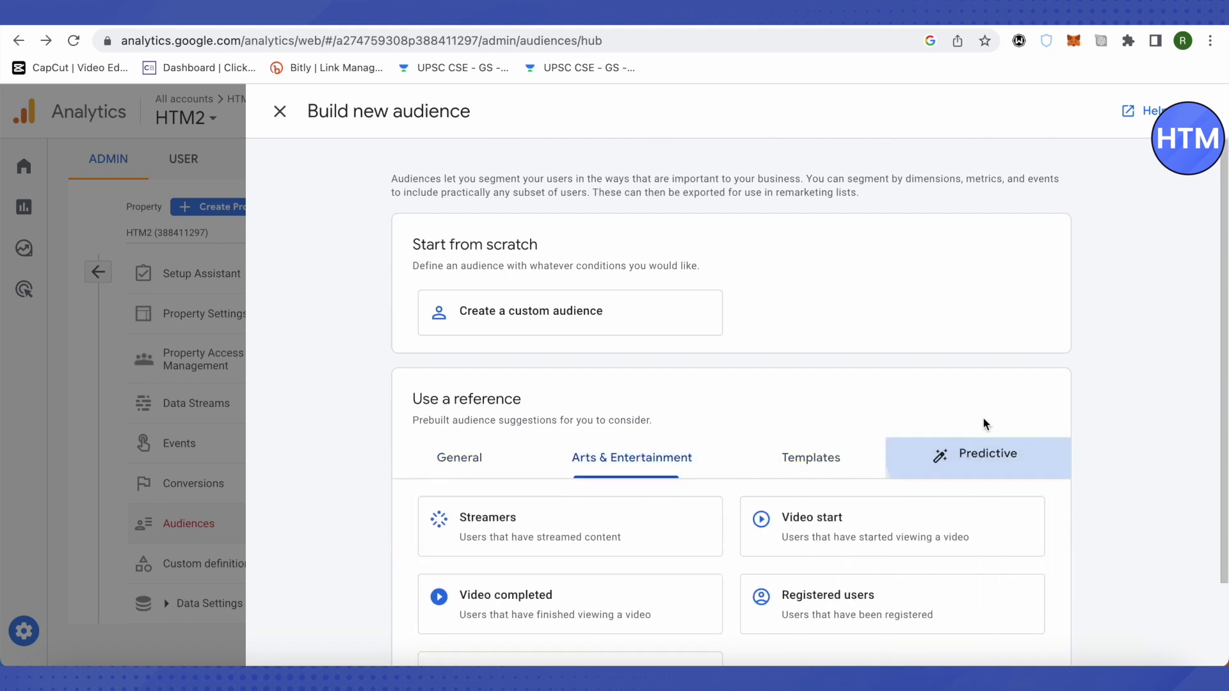
scroll(772, 422, down, 4)
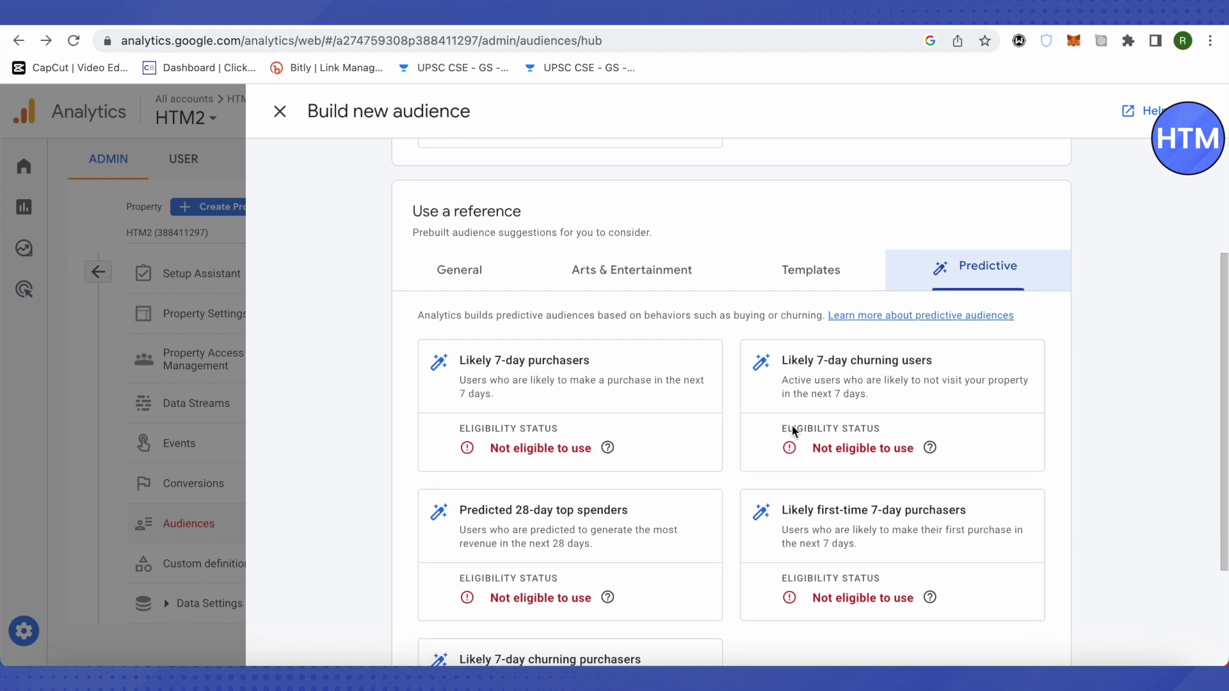
scroll(786, 424, up, 5)
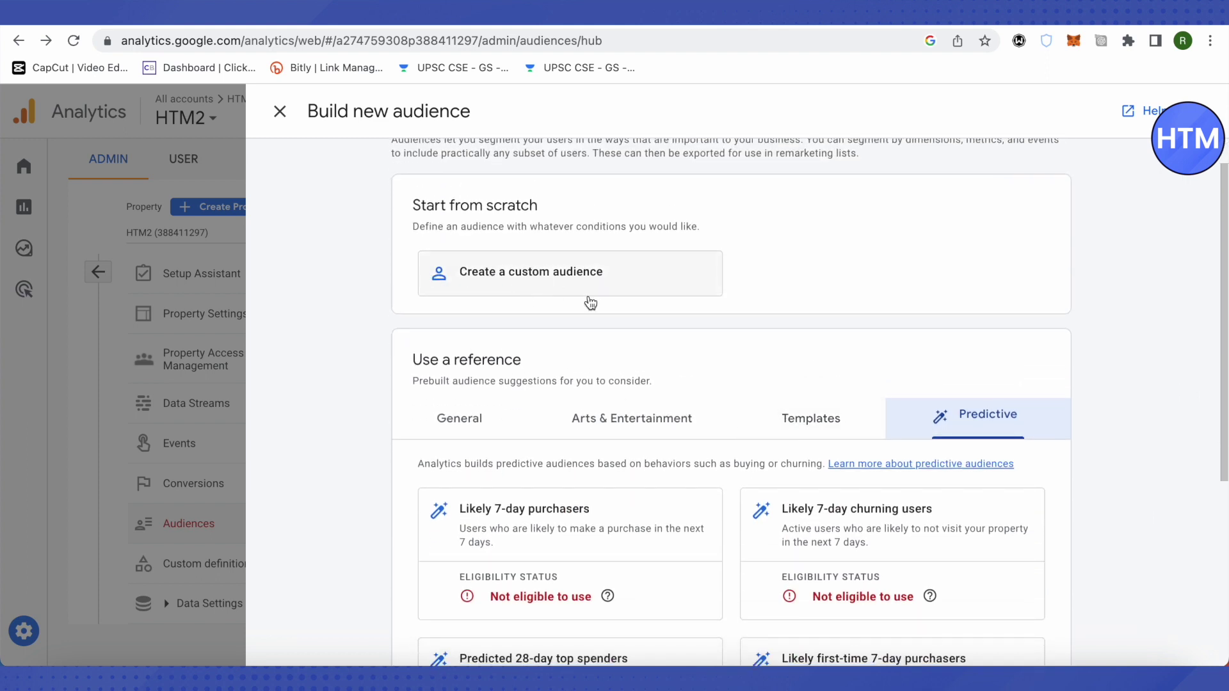
Look through the Templates suggestions, return to General and choose a custom audience.
scroll(587, 298, down, 2)
scroll(599, 300, down, 2)
click(794, 216)
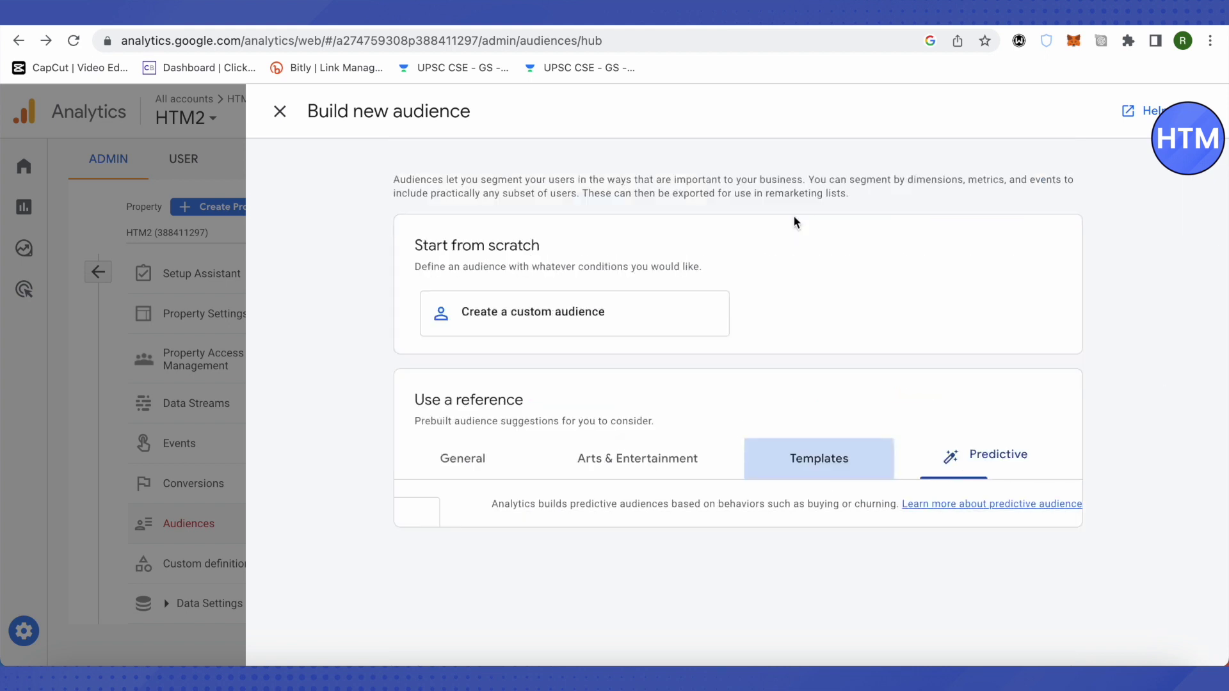
scroll(669, 421, down, 1)
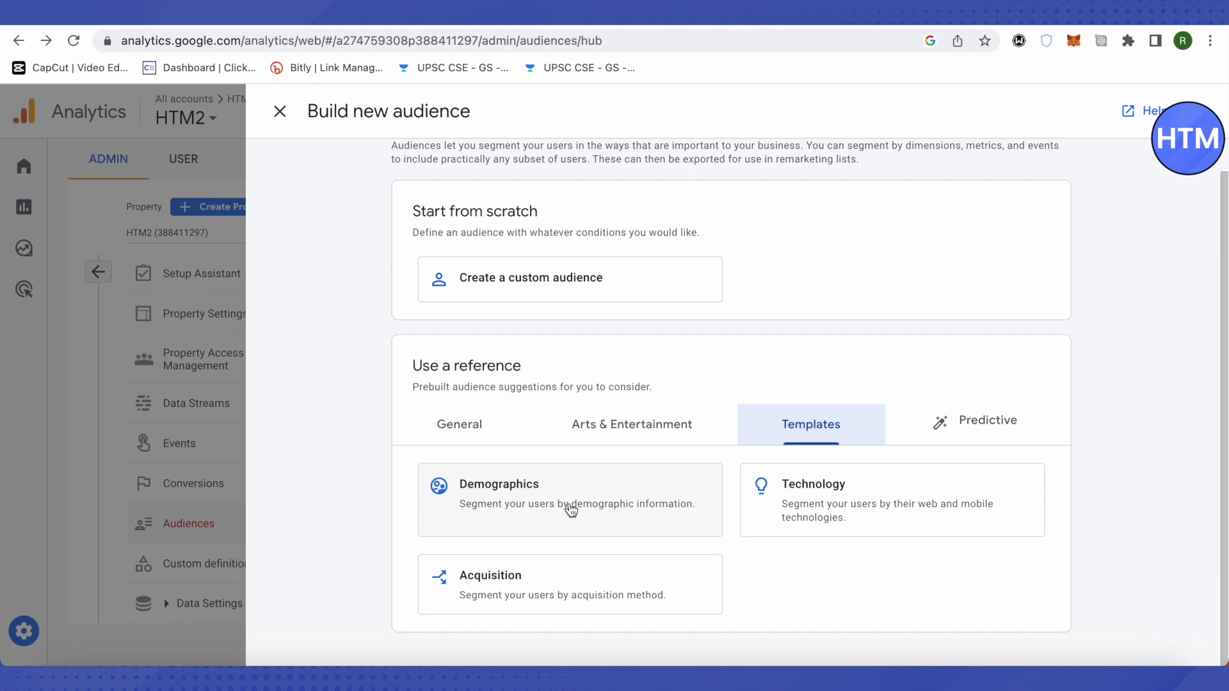
click(480, 436)
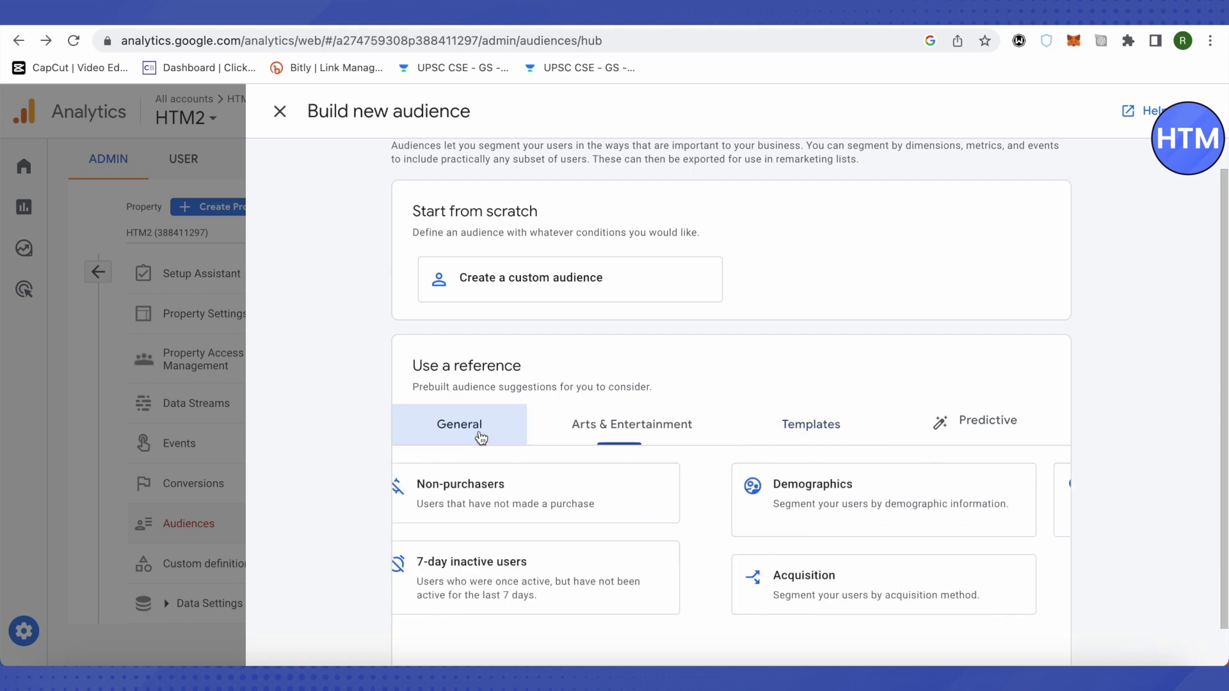
click(545, 291)
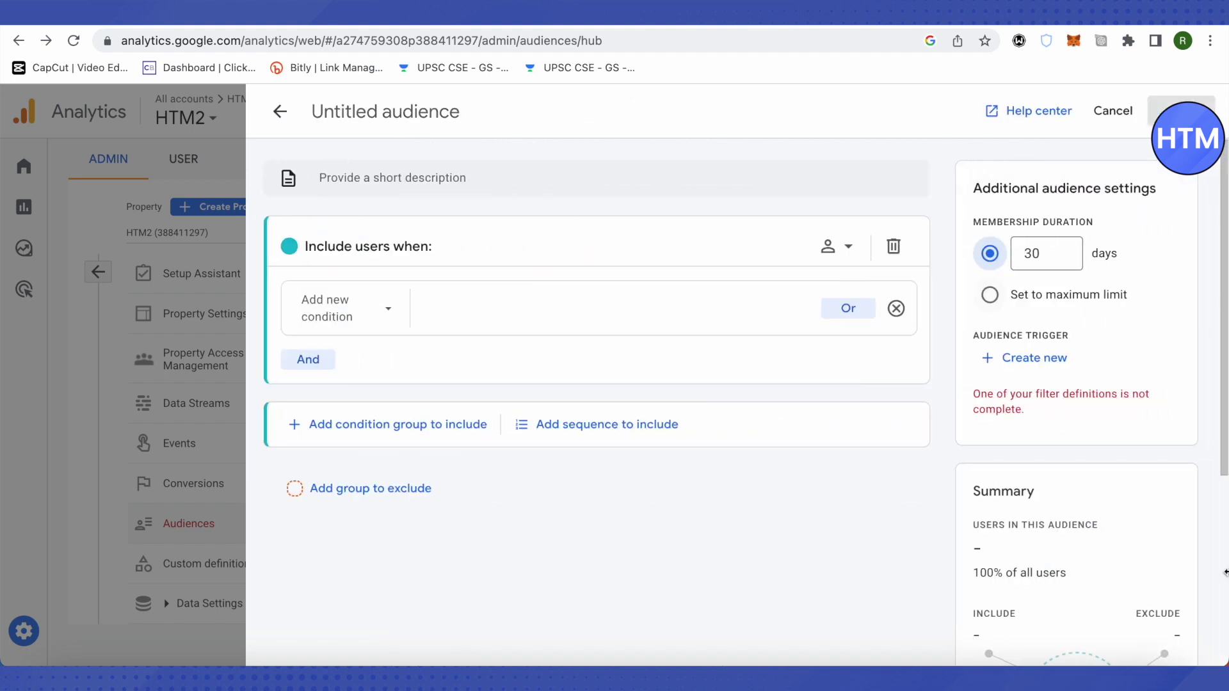
Rename the untitled audience to 'US Male Mobile users', correcting a typo along the way.
click(393, 112)
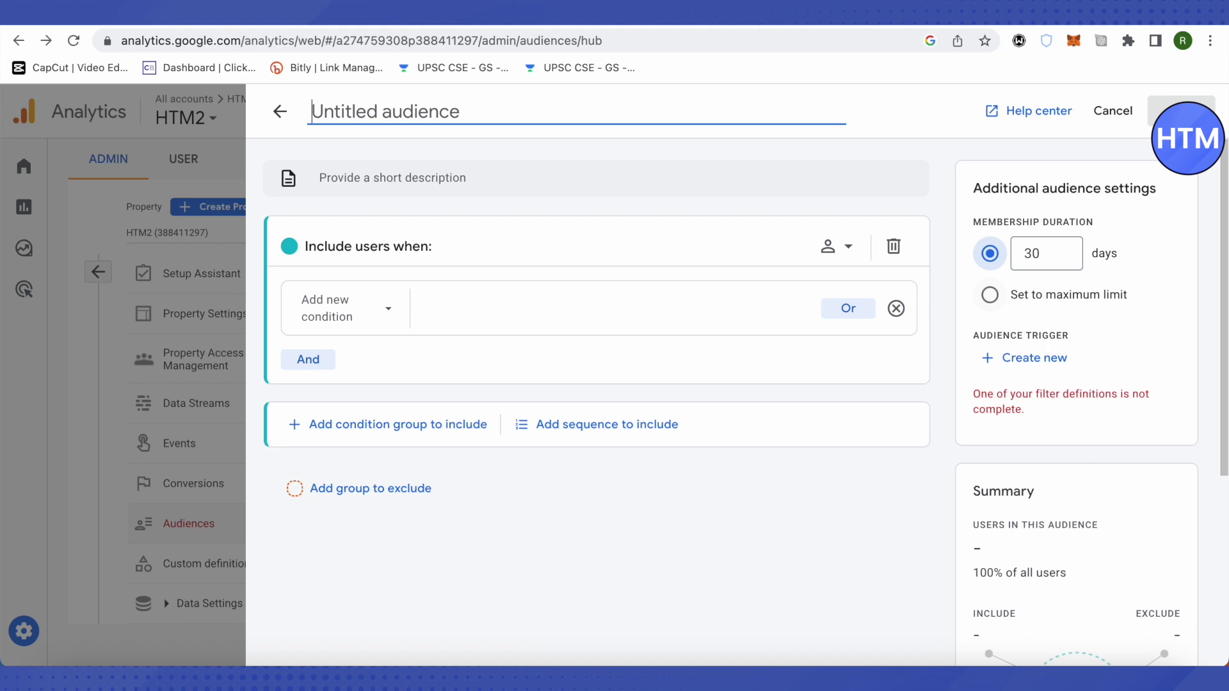
text(US)
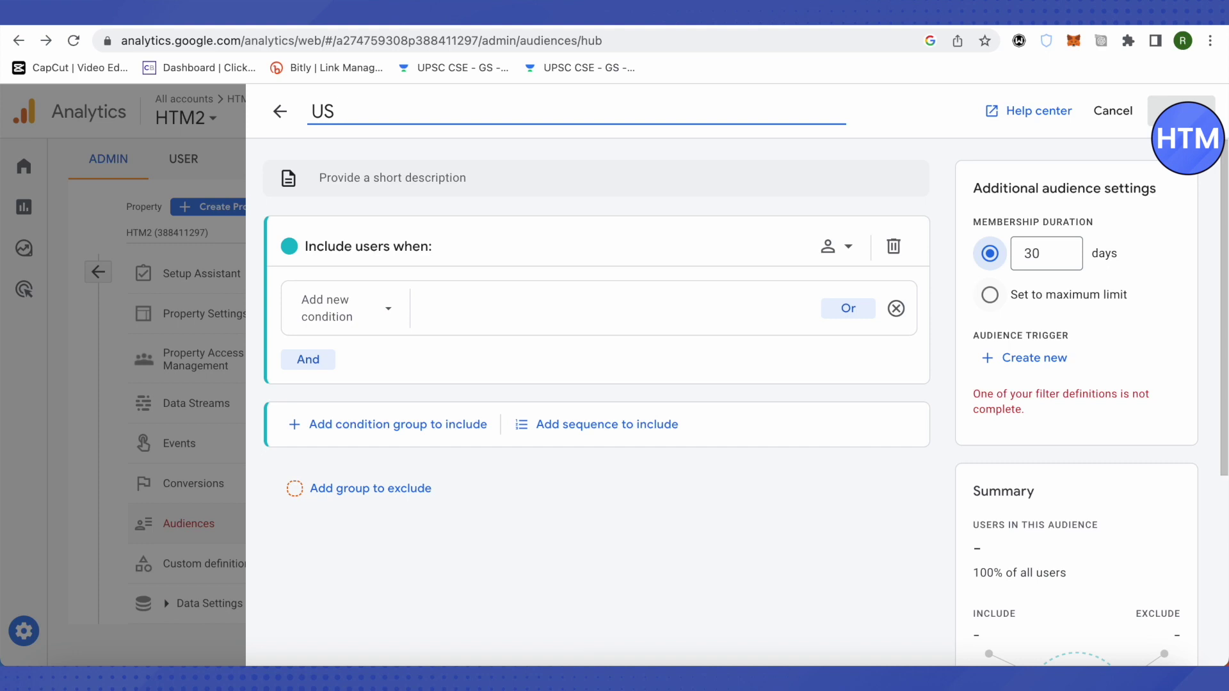
text(Male users)
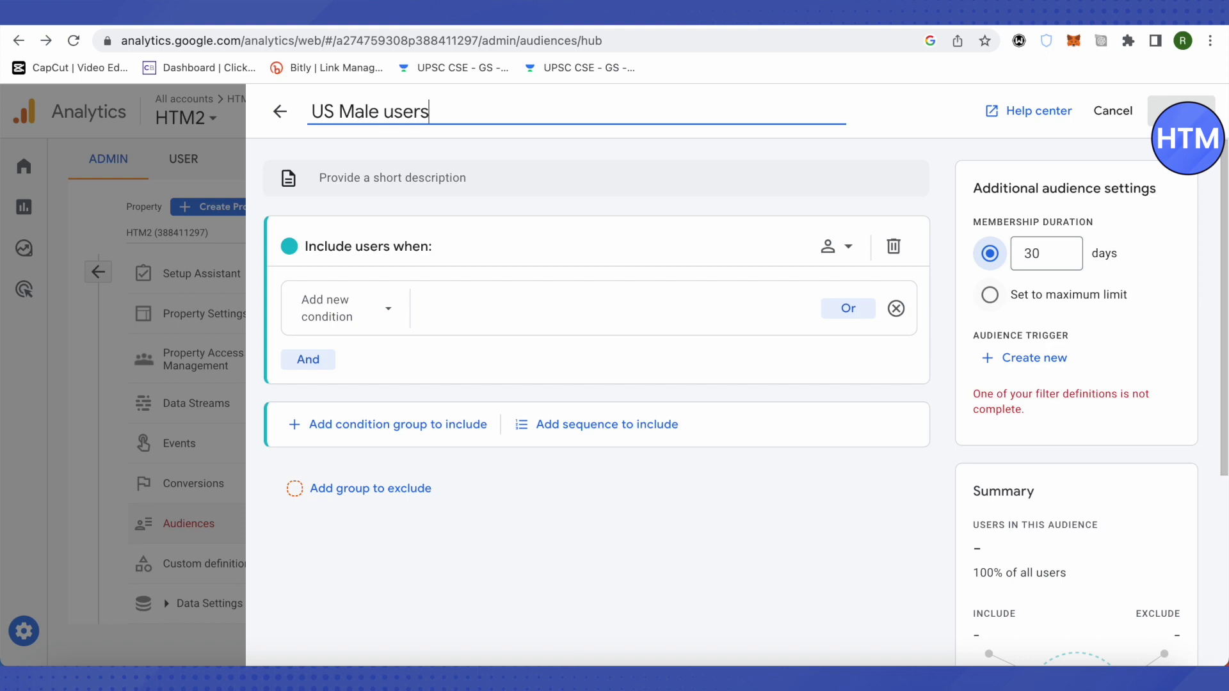
click(386, 112)
text(Mobile)
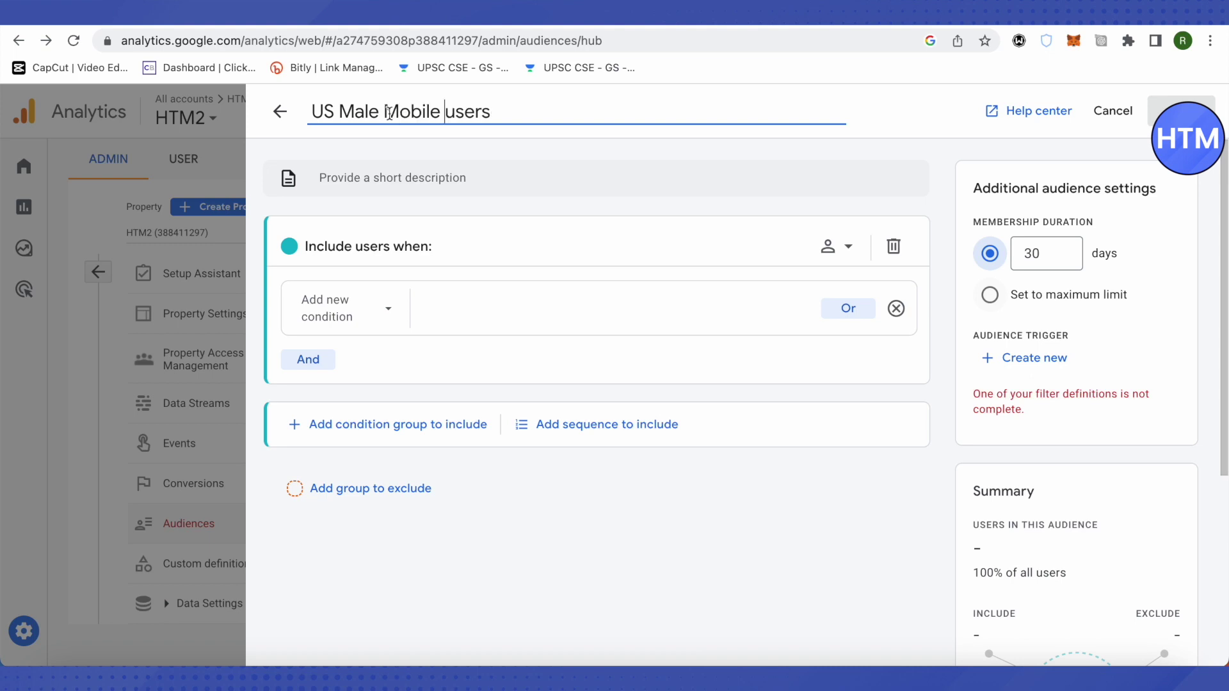
click(338, 183)
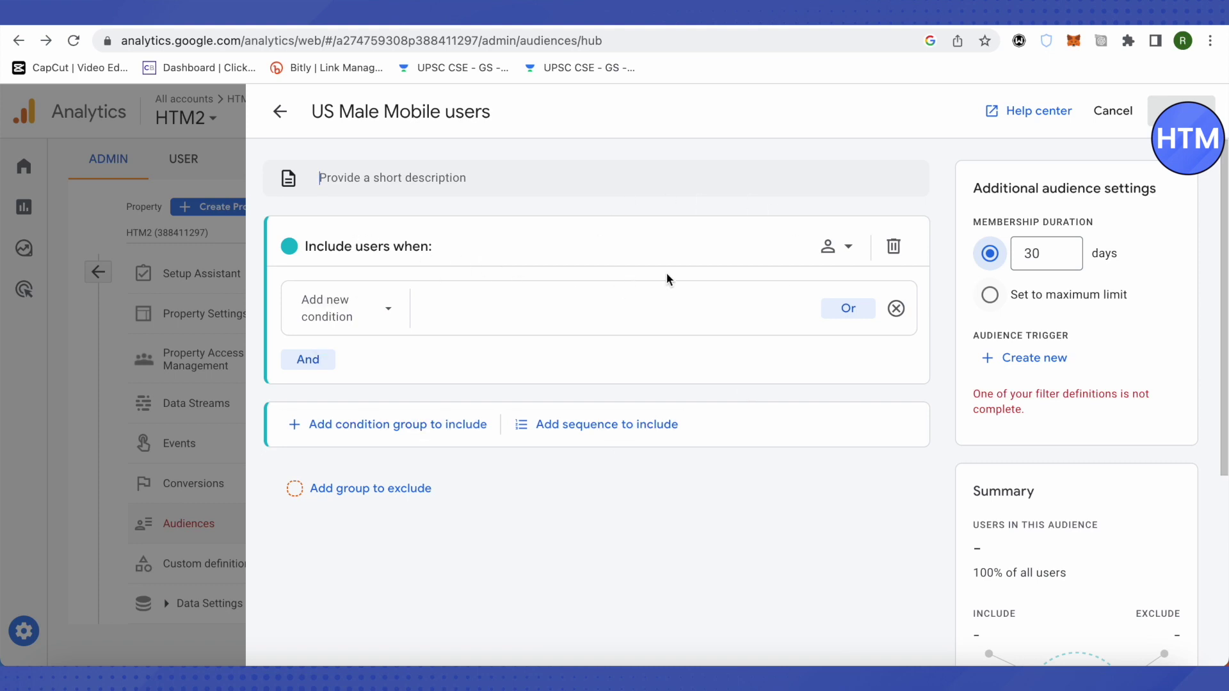
Check the condition scoping options without changes and begin the first include condition.
click(830, 249)
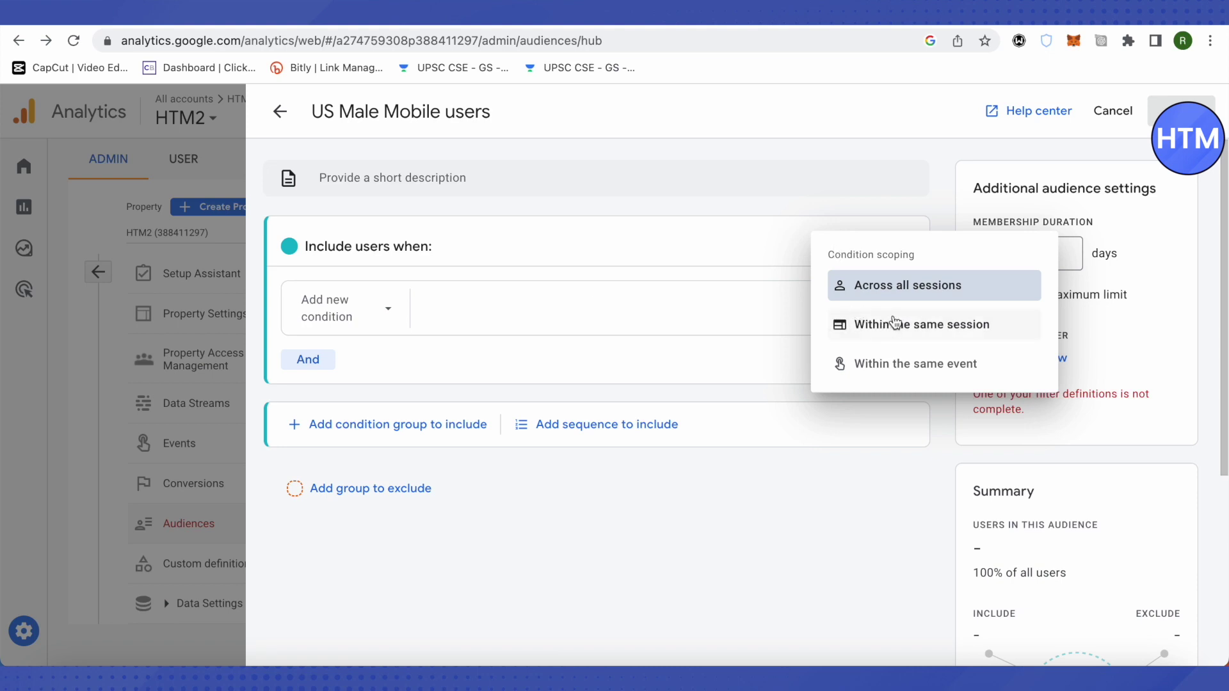
click(429, 272)
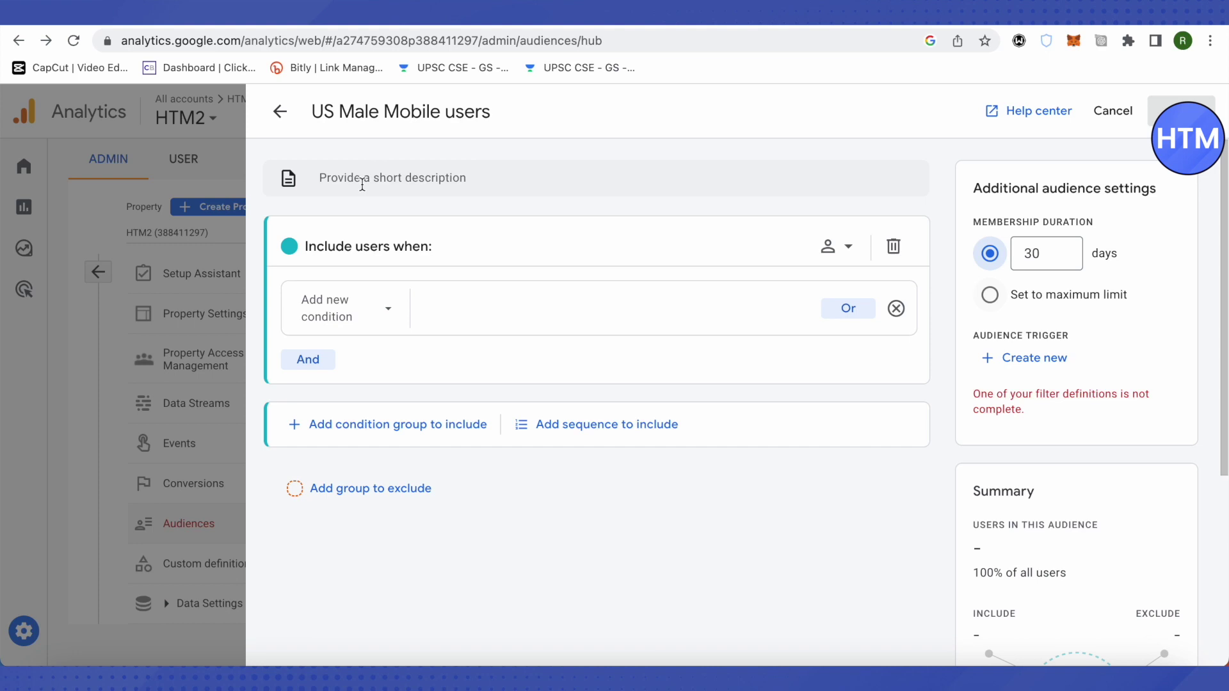
click(376, 312)
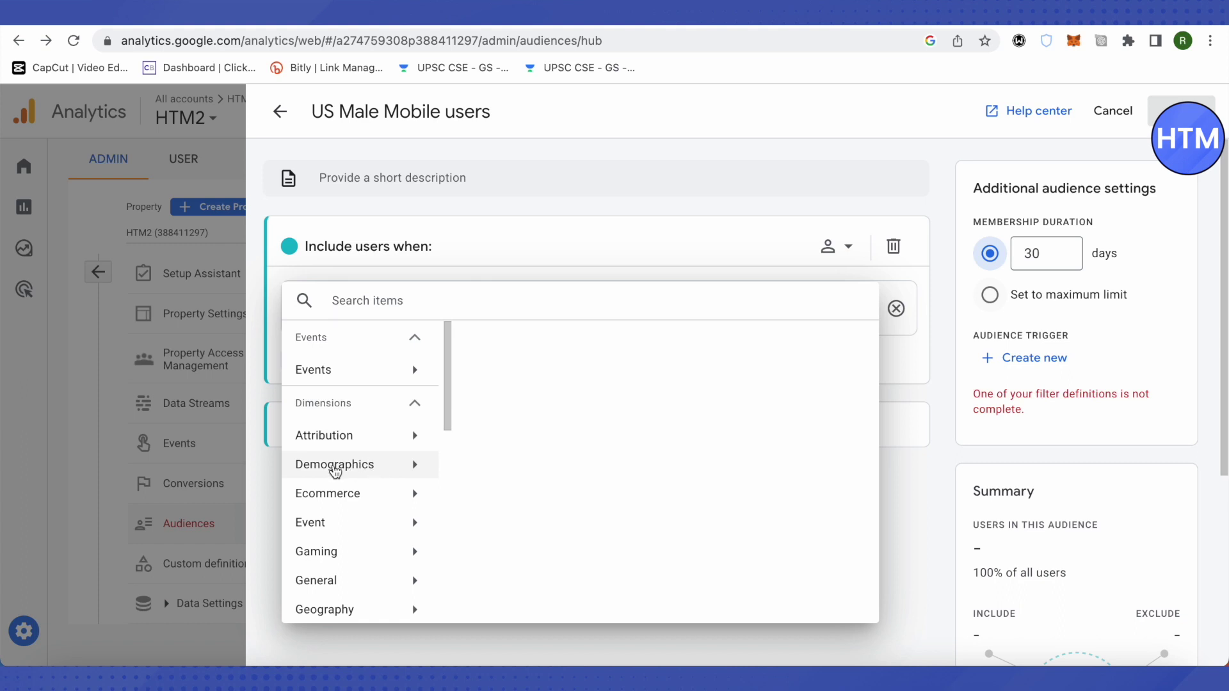
Add the include condition Demographics > Gender is one of 'Male', plus an AND row.
click(334, 466)
click(496, 399)
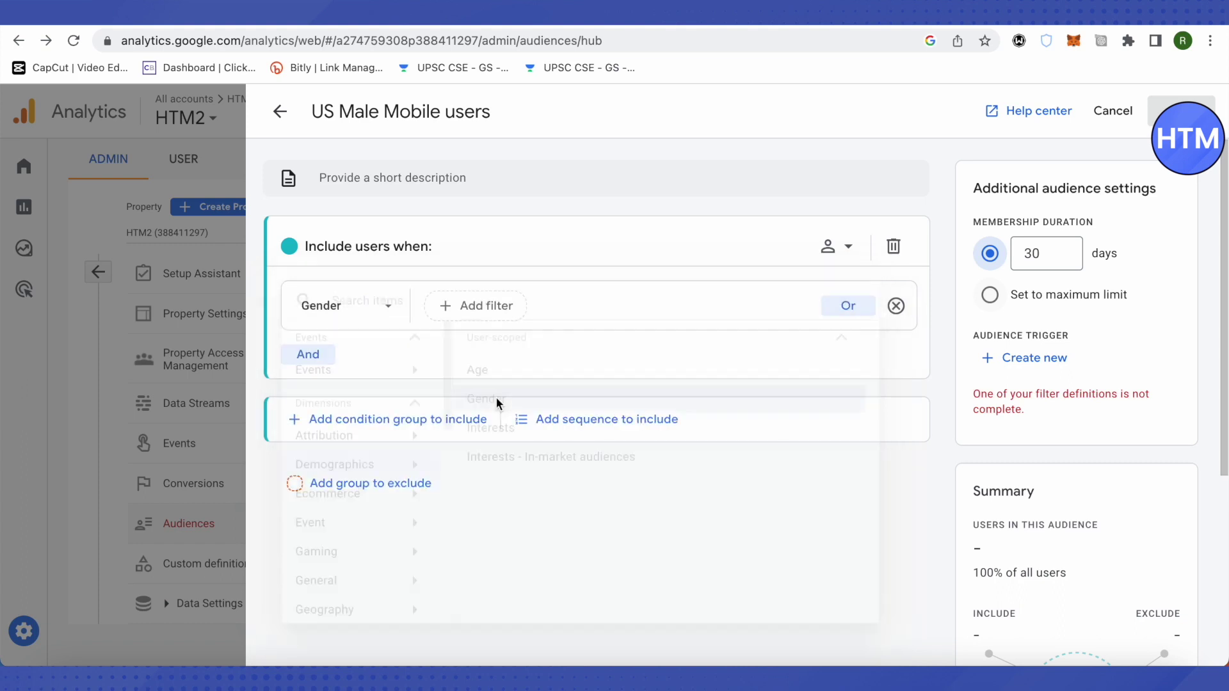
click(474, 306)
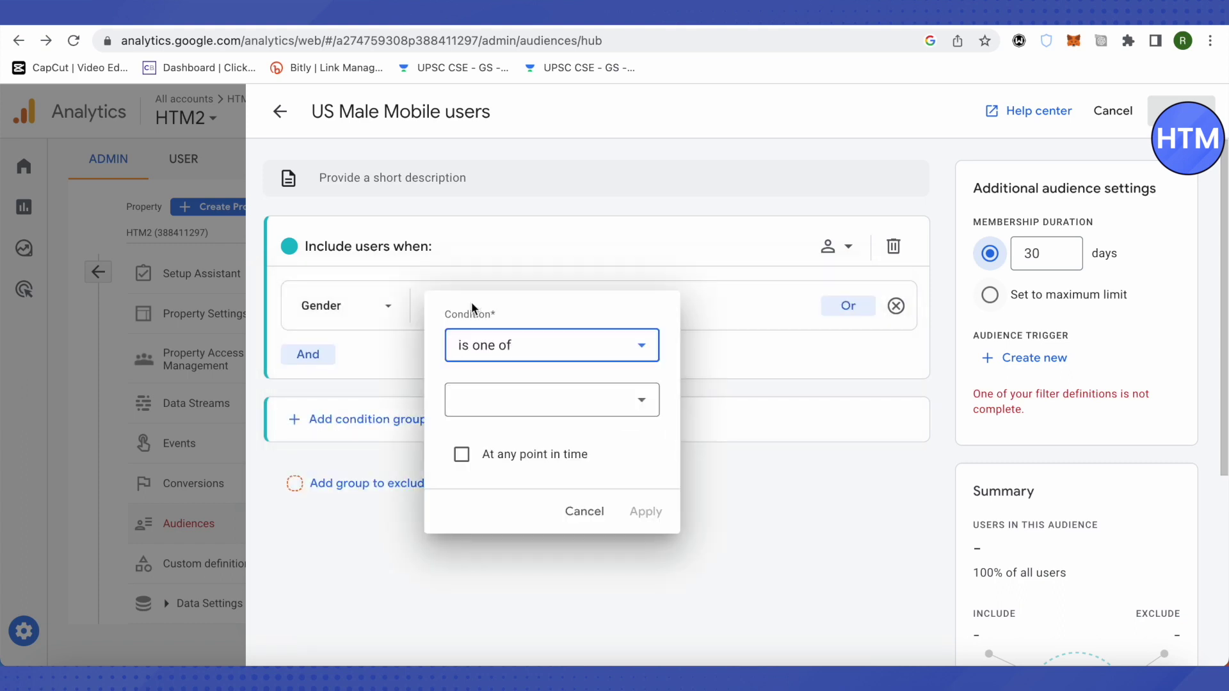
click(512, 350)
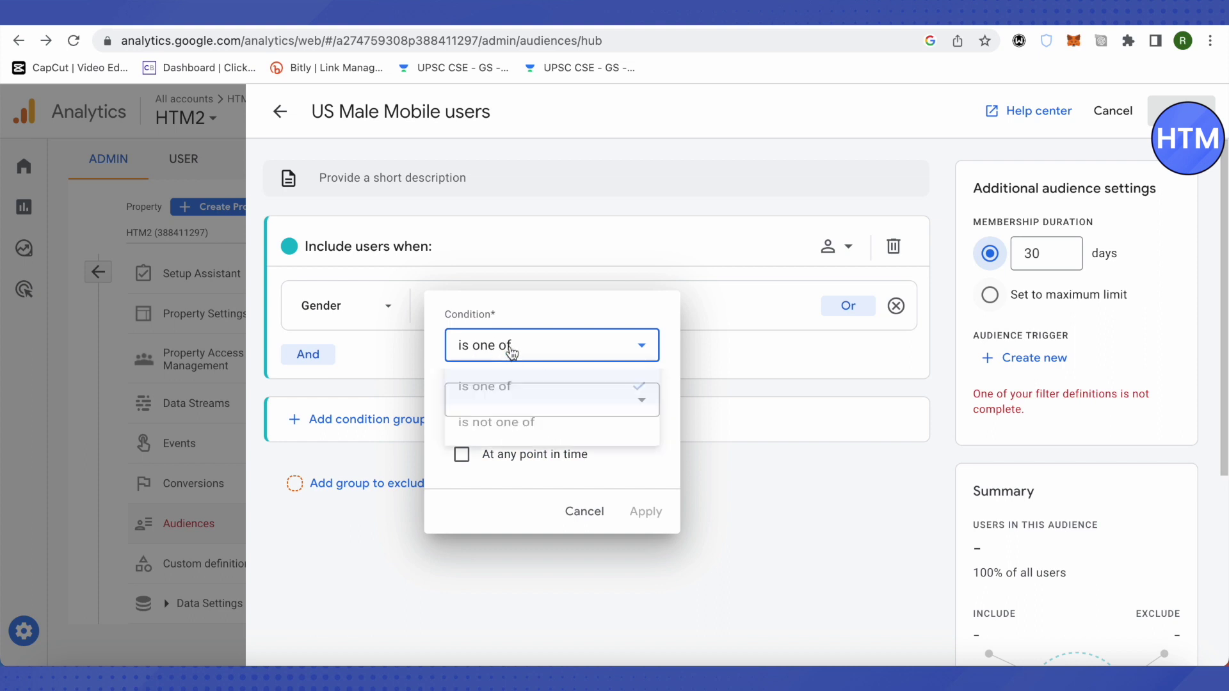
click(512, 390)
click(525, 408)
click(526, 486)
click(676, 439)
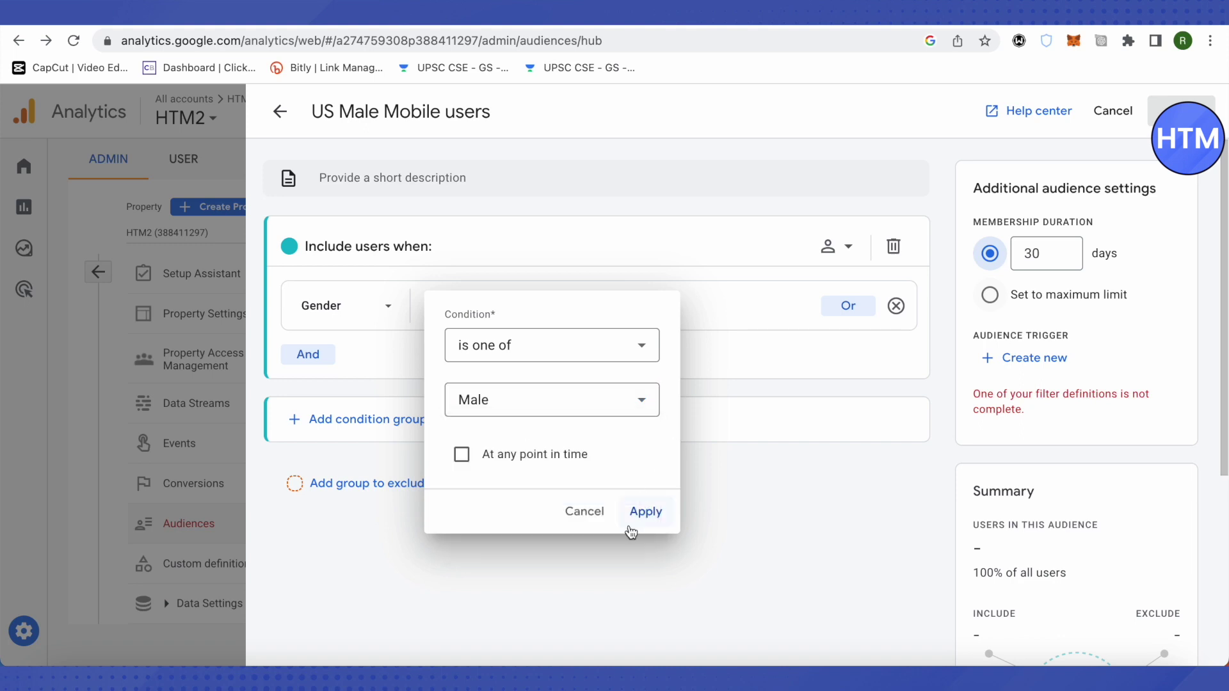
click(646, 513)
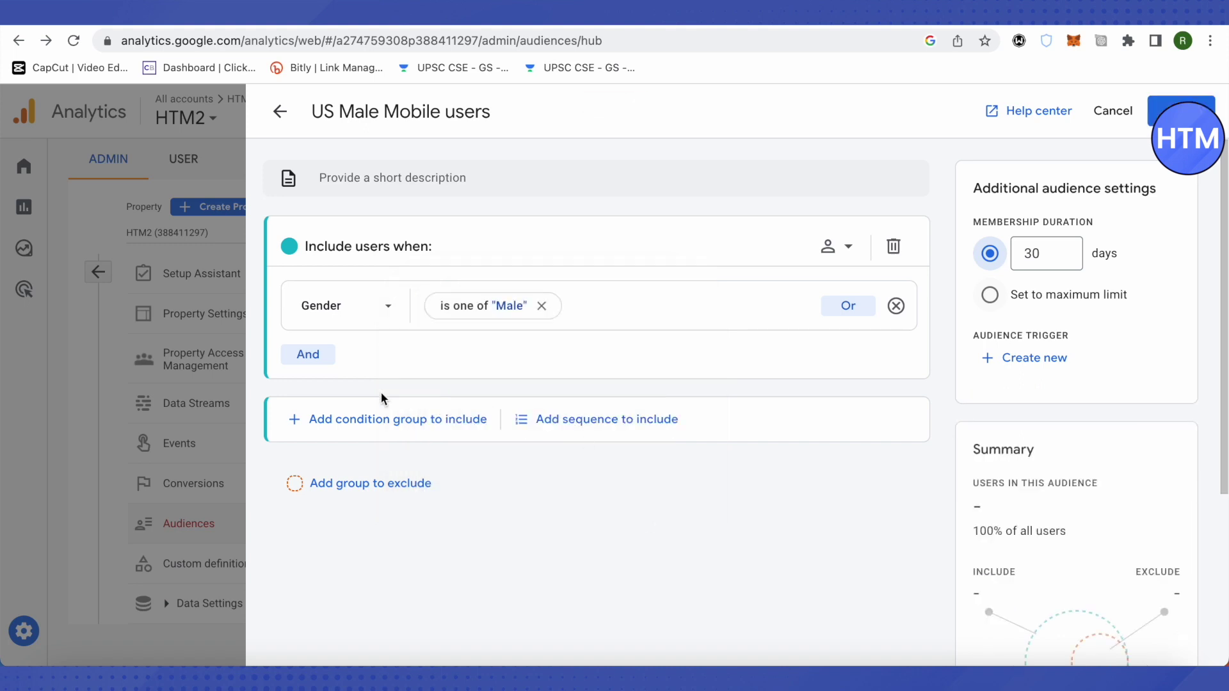
click(301, 356)
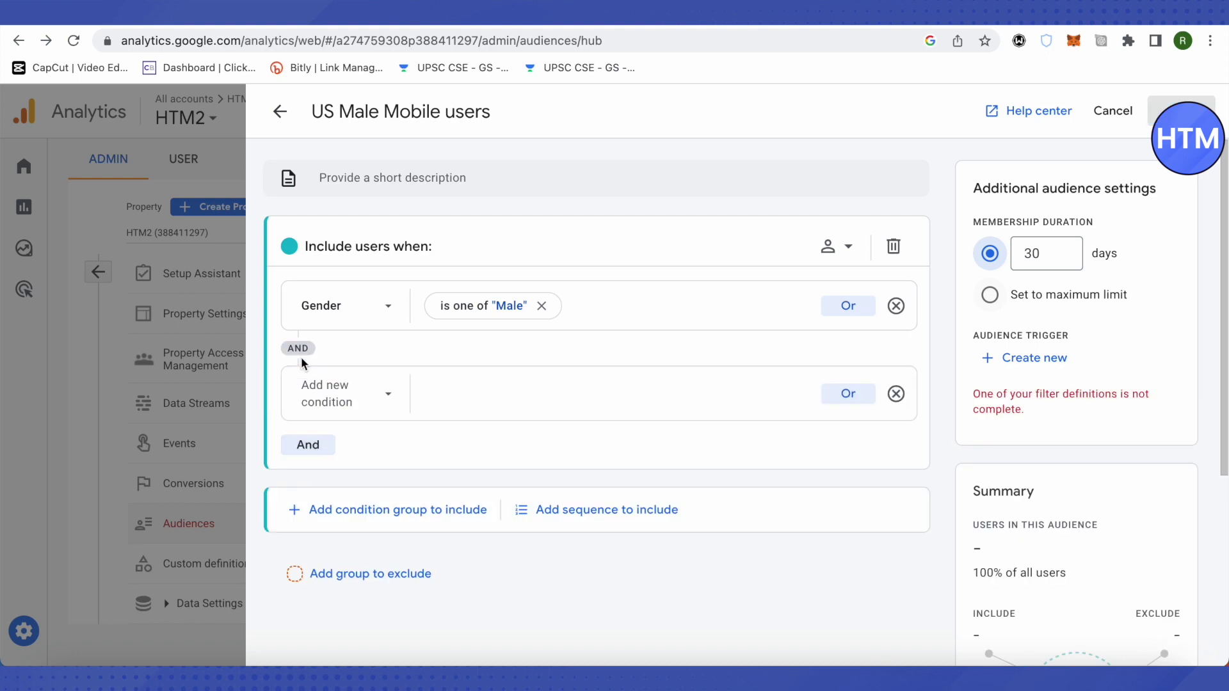
Set the second condition to Geography > Country ID exactly matches (=) US.
click(351, 403)
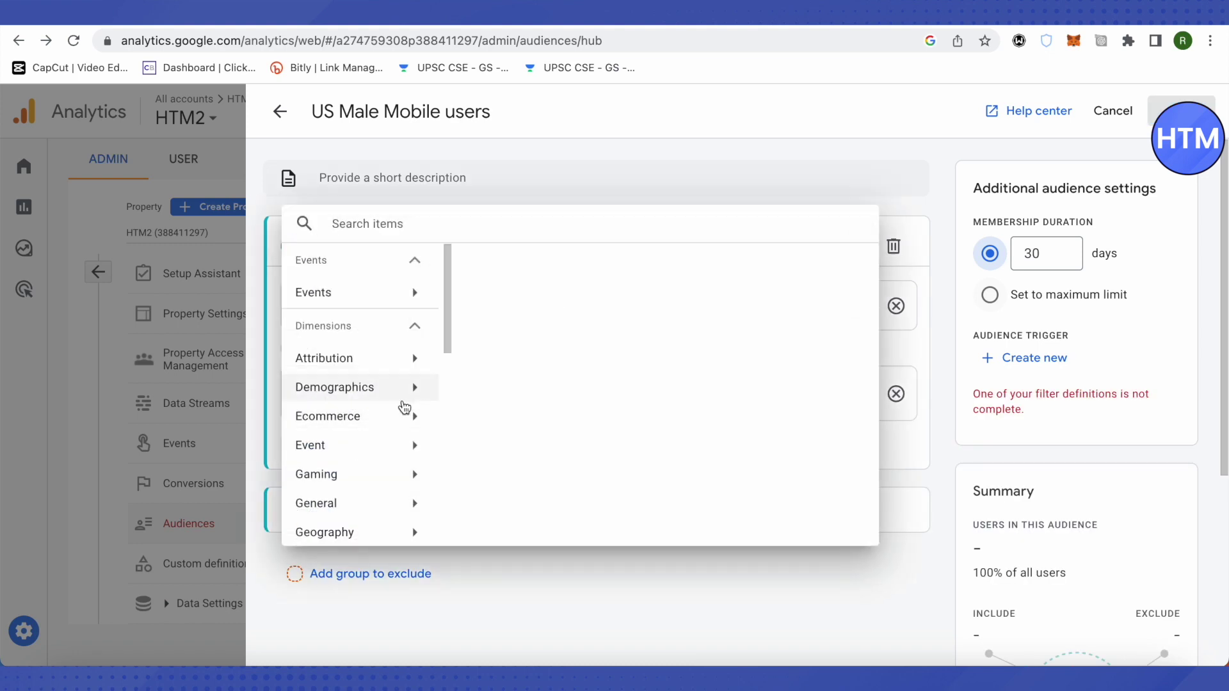
scroll(371, 425, down, 2)
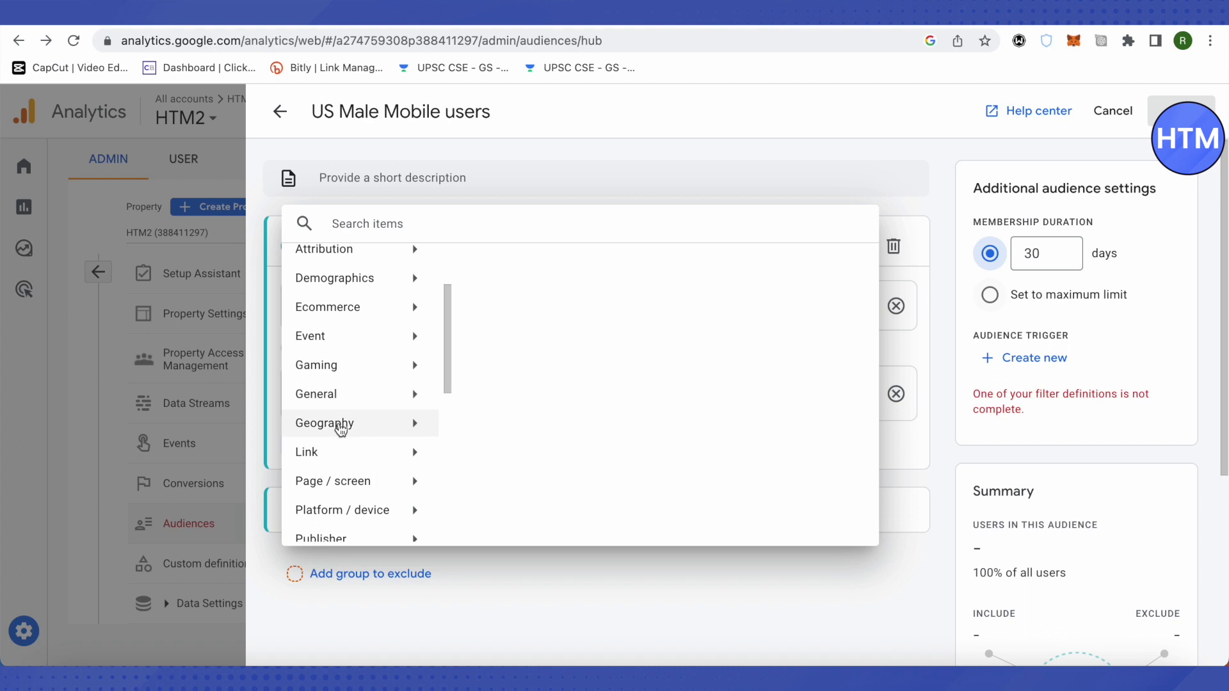
click(340, 428)
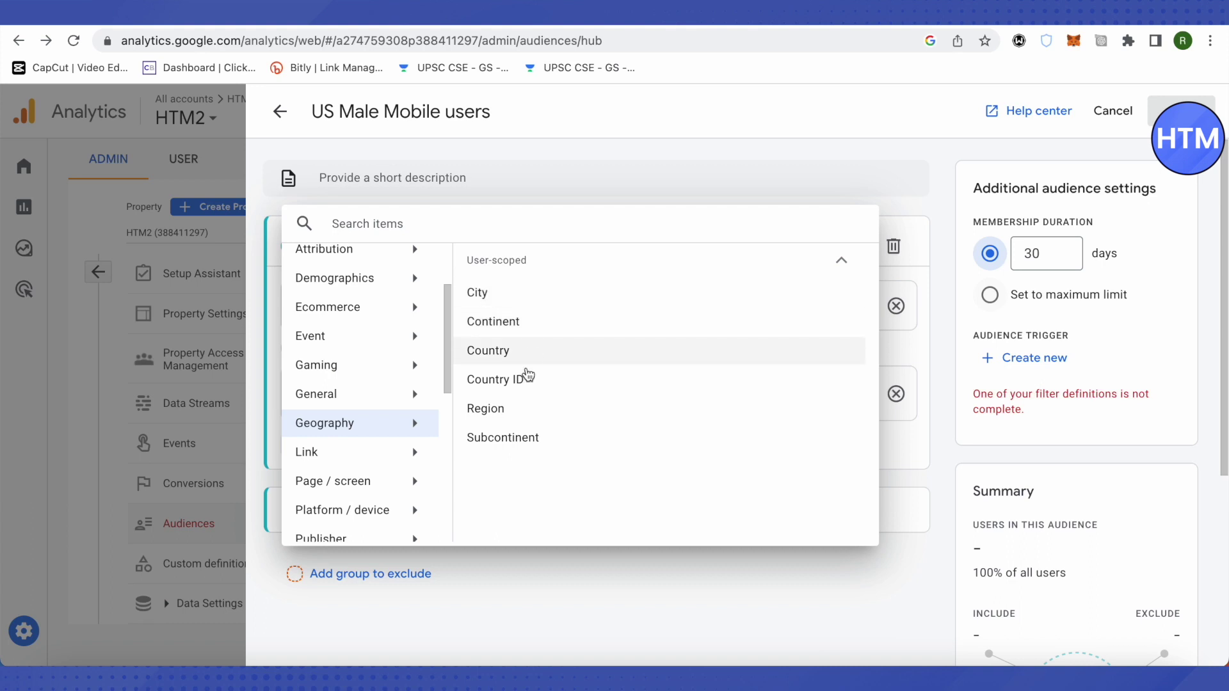
click(514, 383)
click(503, 392)
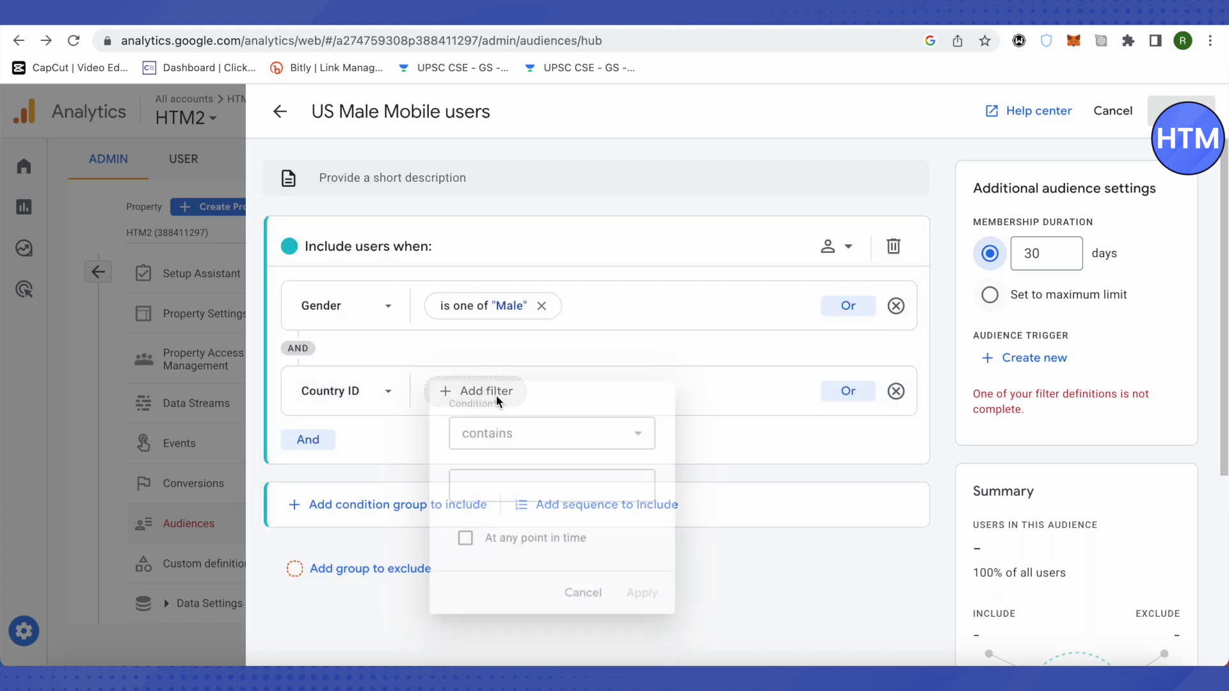
click(513, 431)
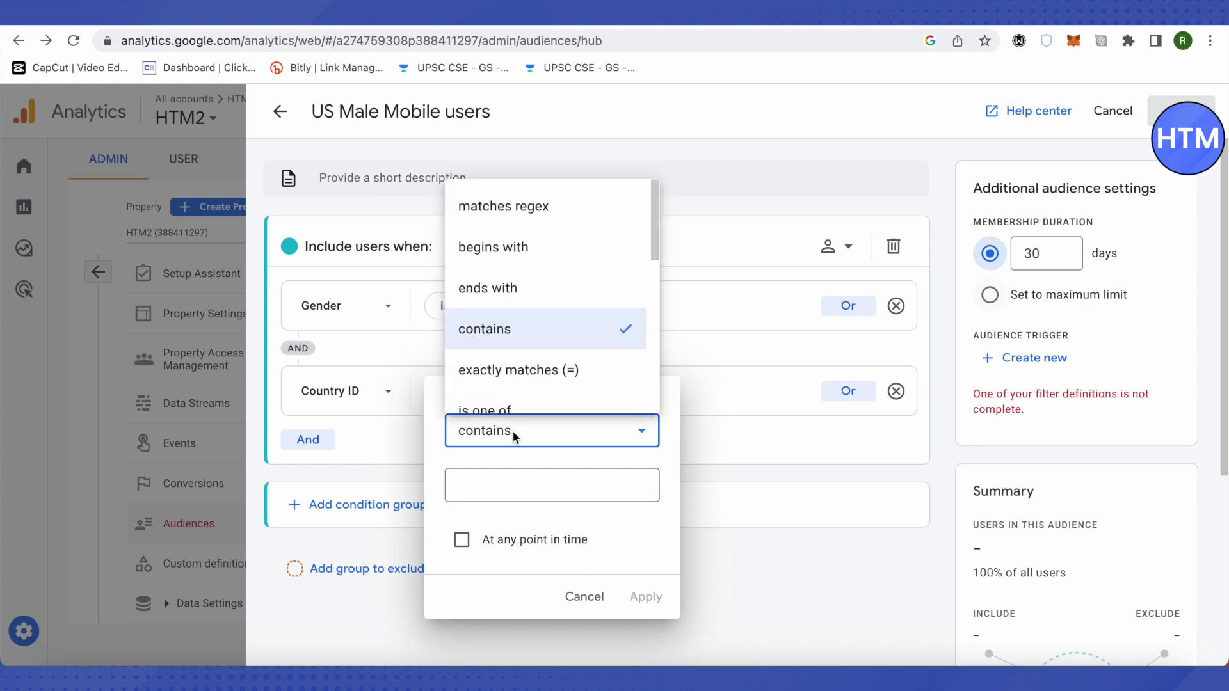
click(535, 376)
click(517, 489)
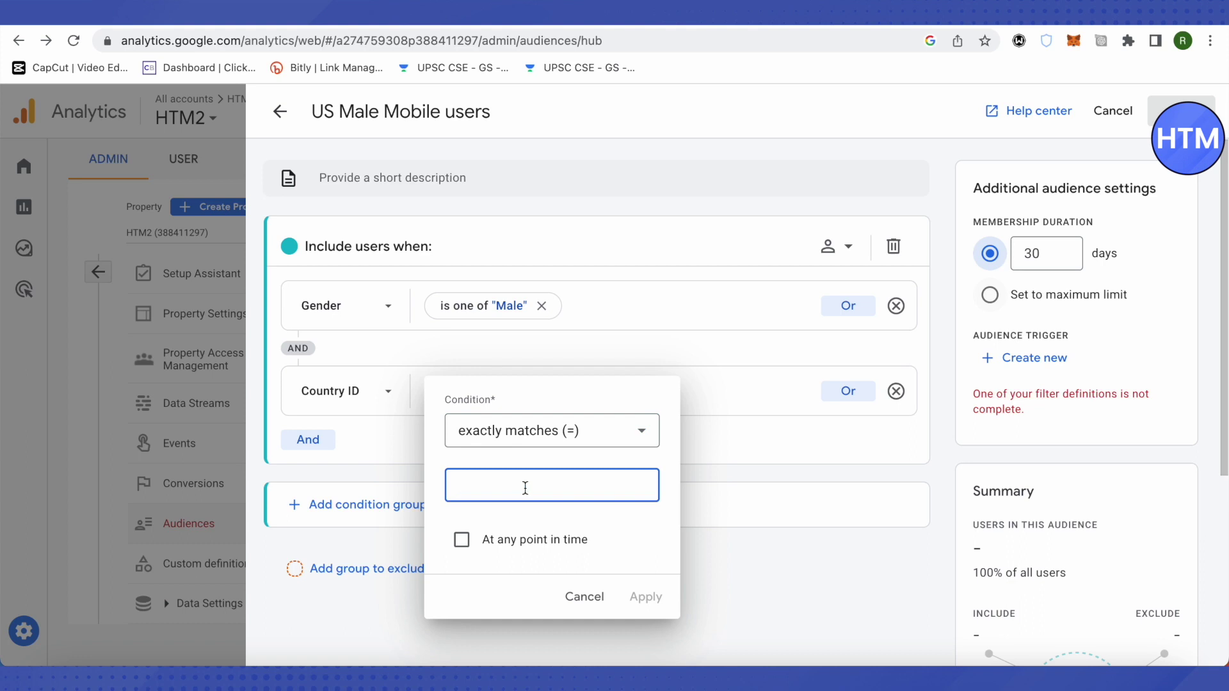
text(US)
click(645, 599)
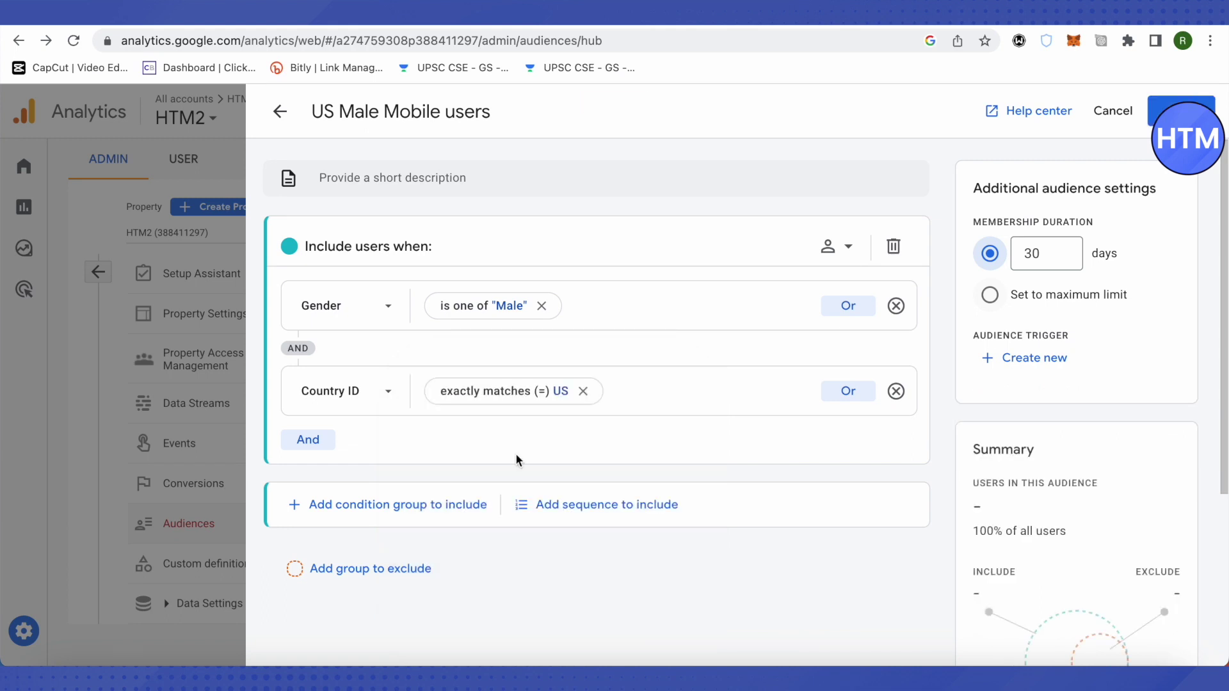
Add a third AND condition using the Platform / device dimension Device category.
click(309, 441)
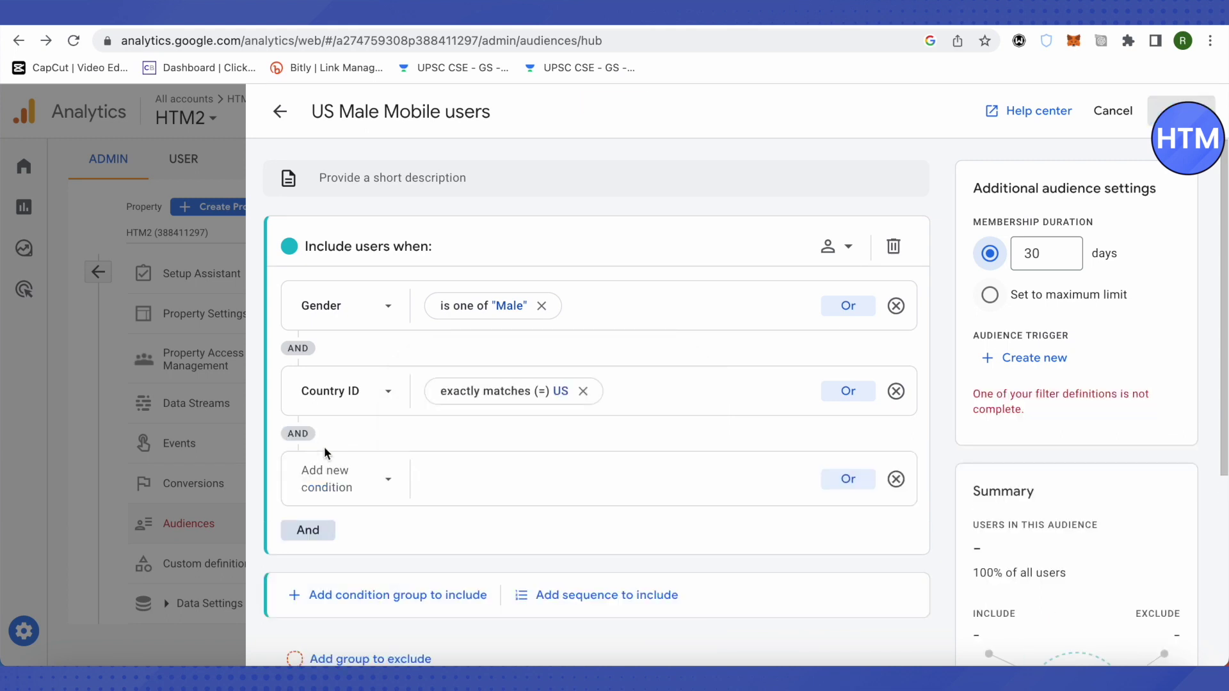
scroll(347, 490, down, 1)
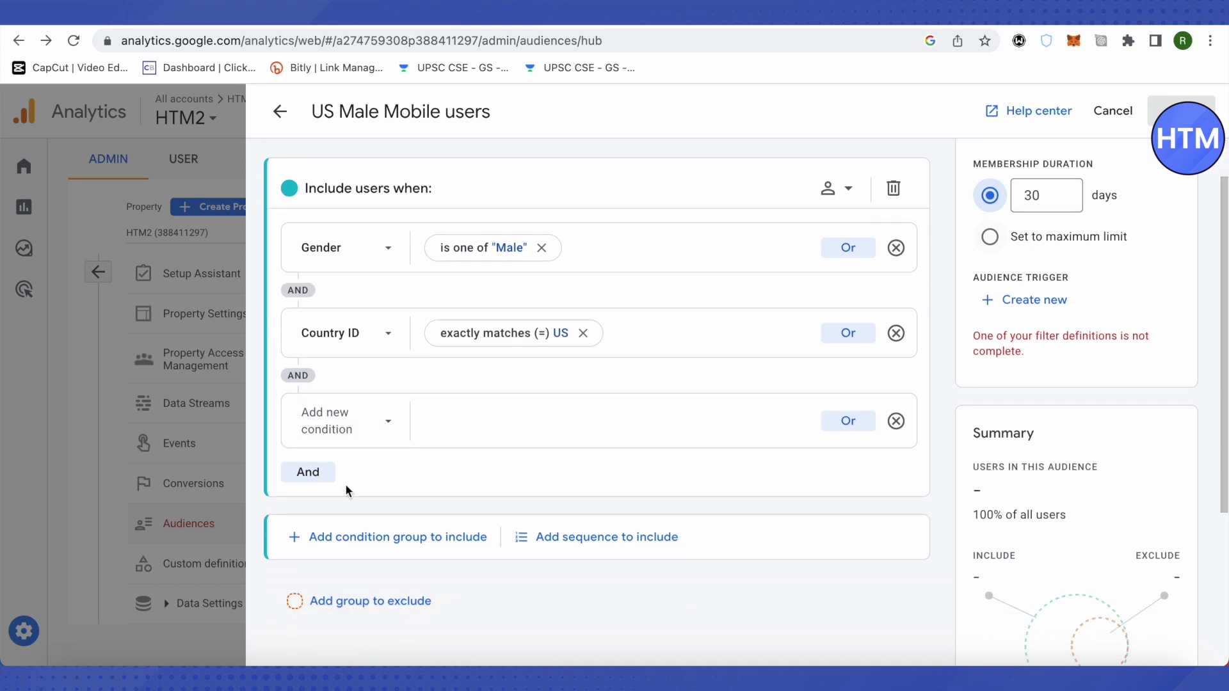
click(357, 431)
scroll(359, 442, down, 5)
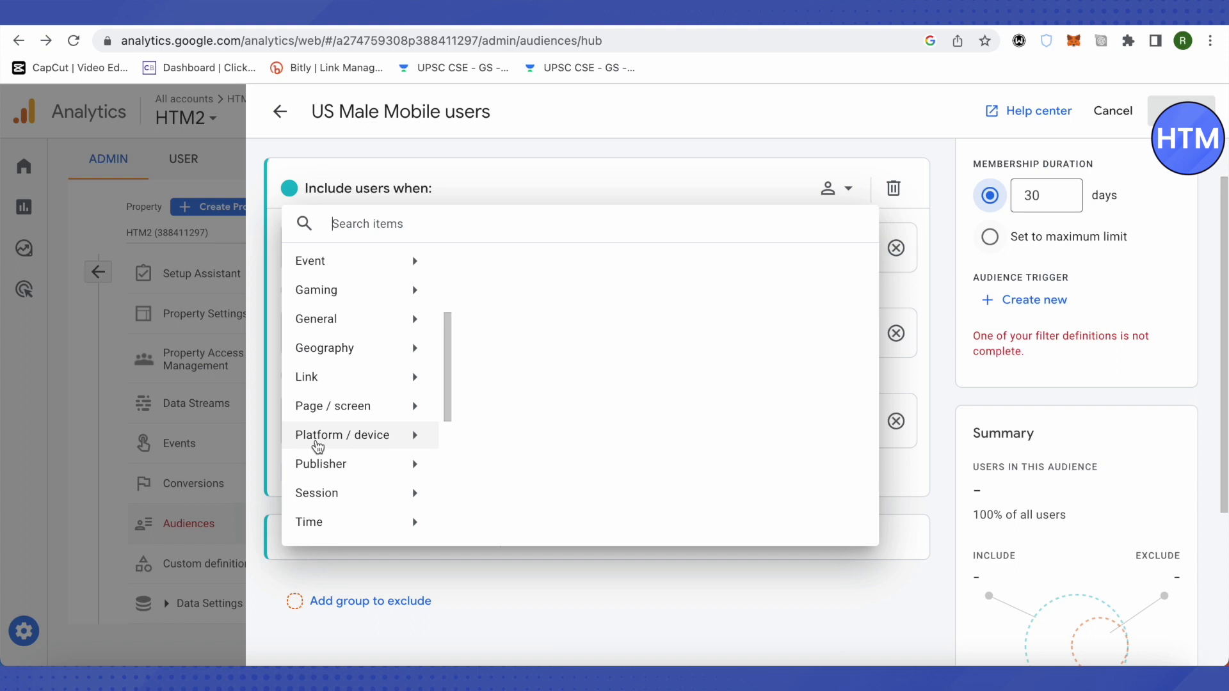
click(328, 442)
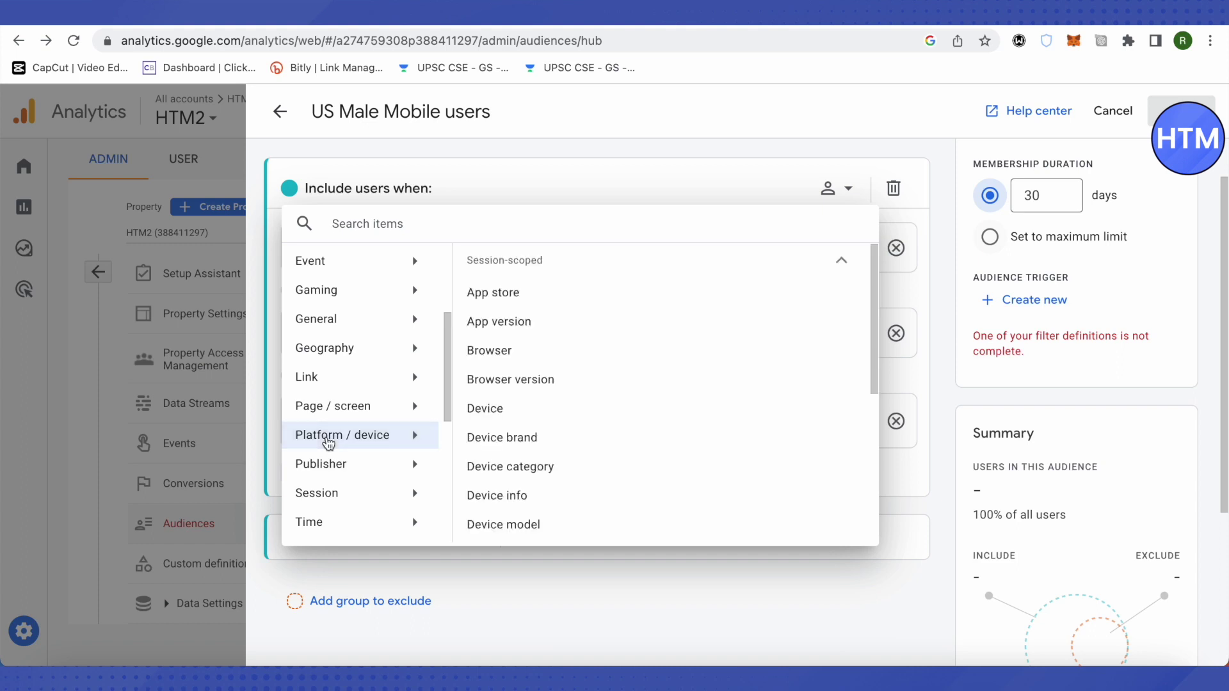
scroll(510, 404, down, 1)
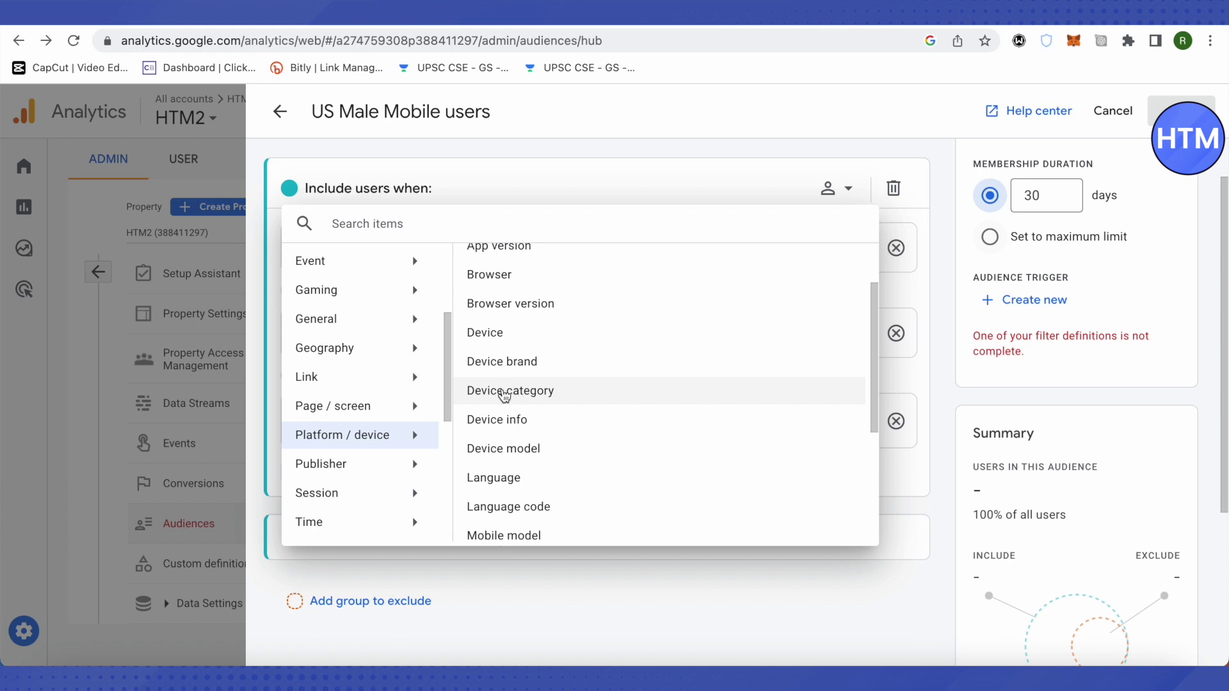
click(502, 392)
click(392, 421)
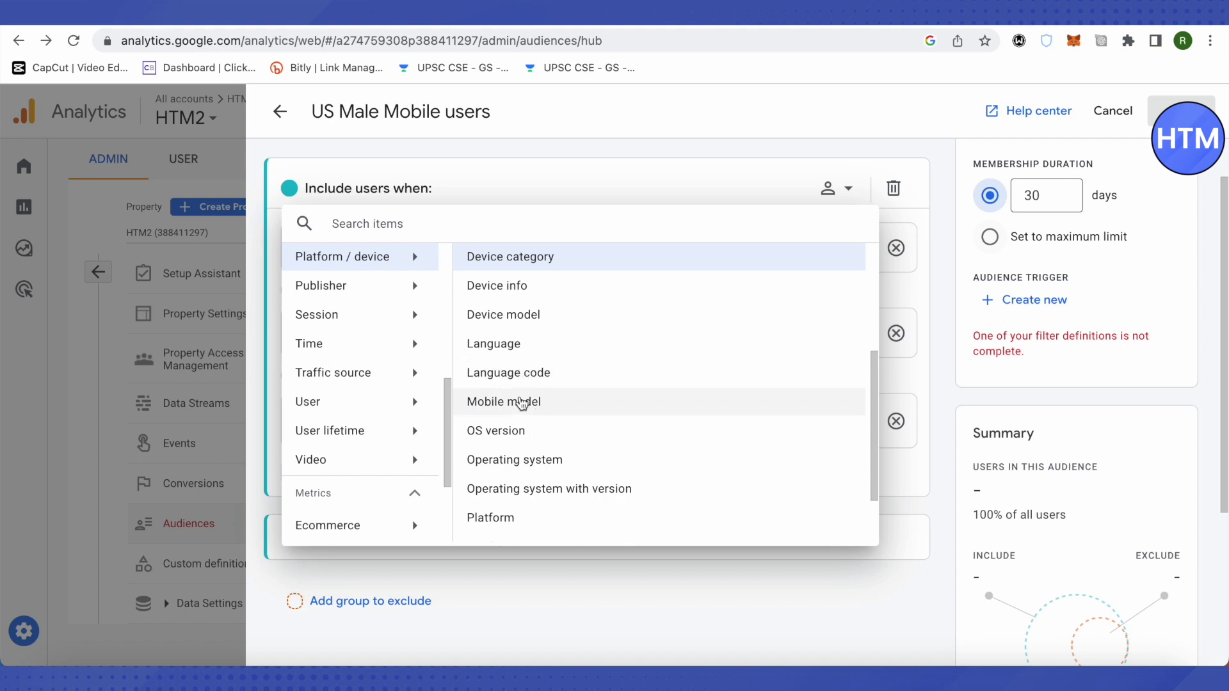
click(513, 259)
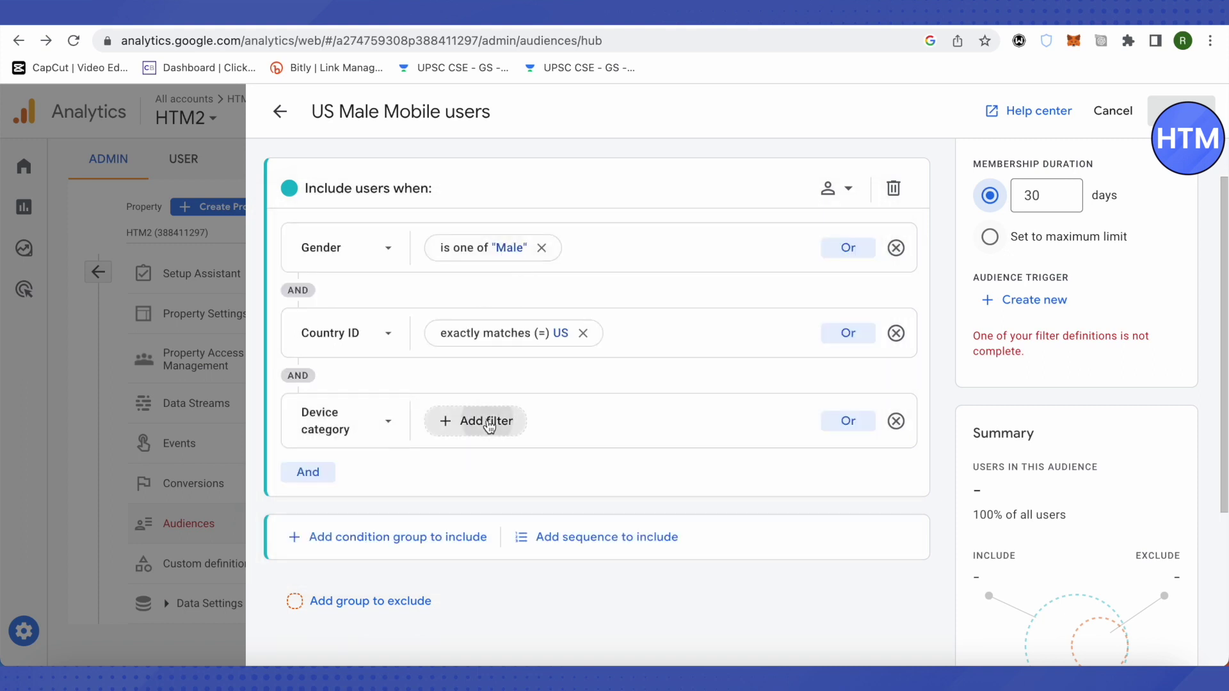
Filter Device category to exactly matches (=) mobile.
click(493, 421)
click(503, 460)
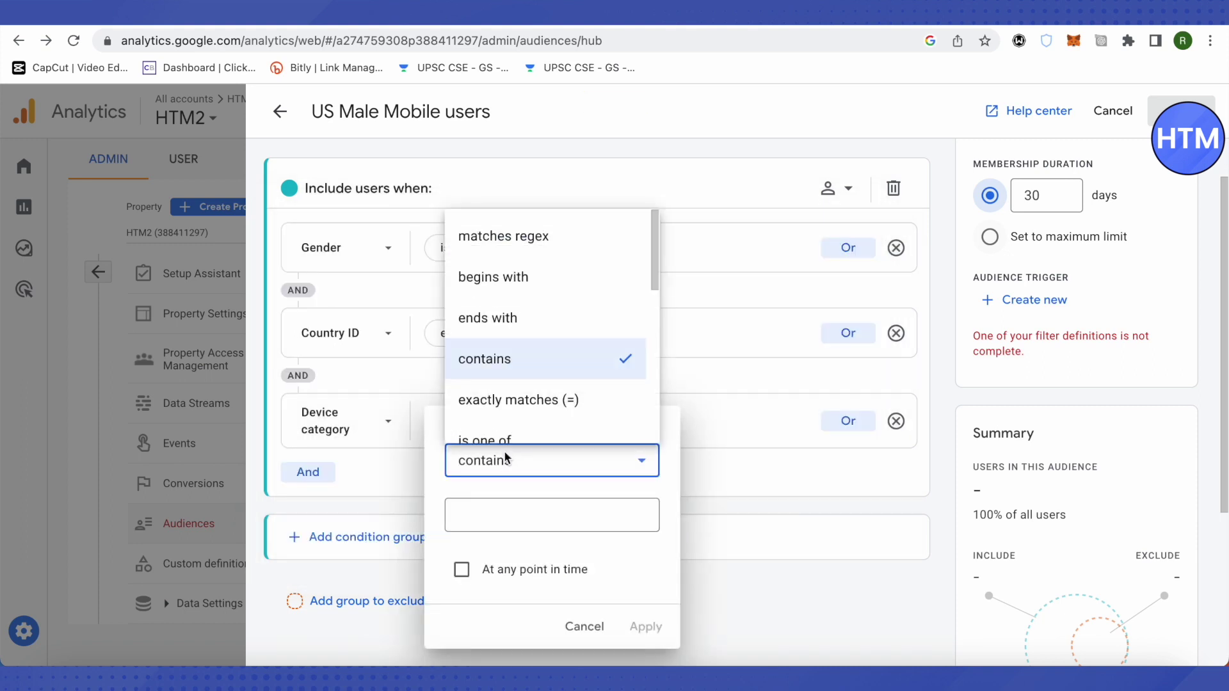
click(503, 402)
click(500, 519)
text(mobile)
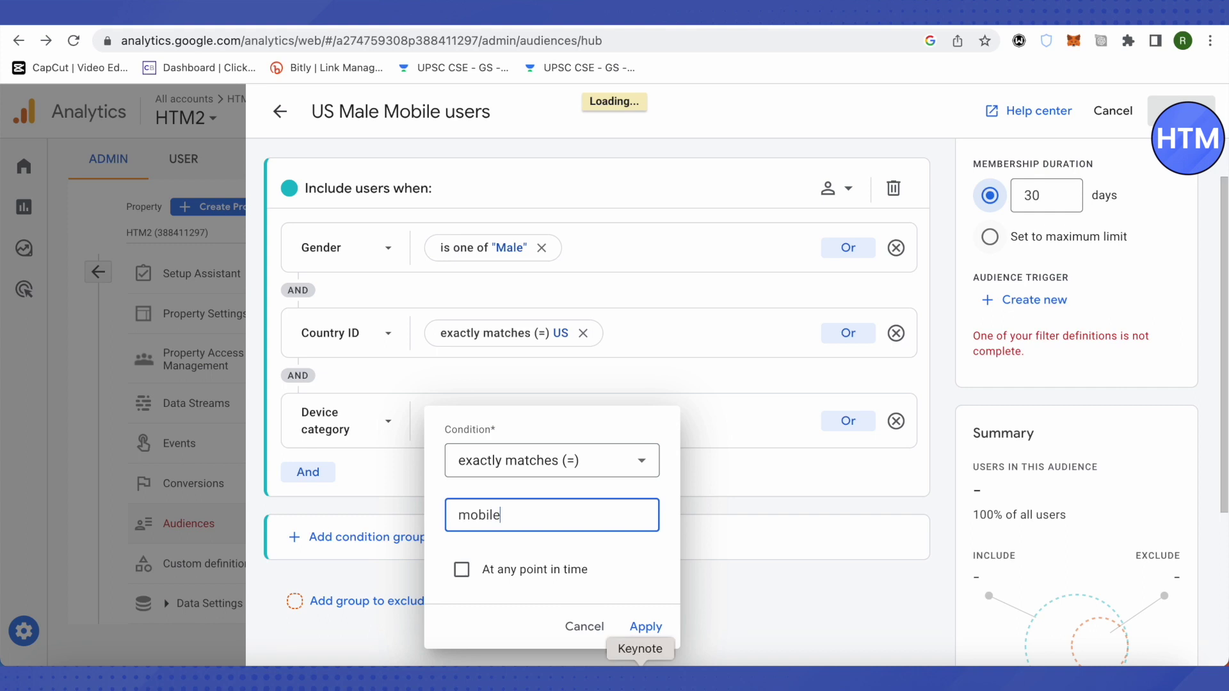
click(648, 626)
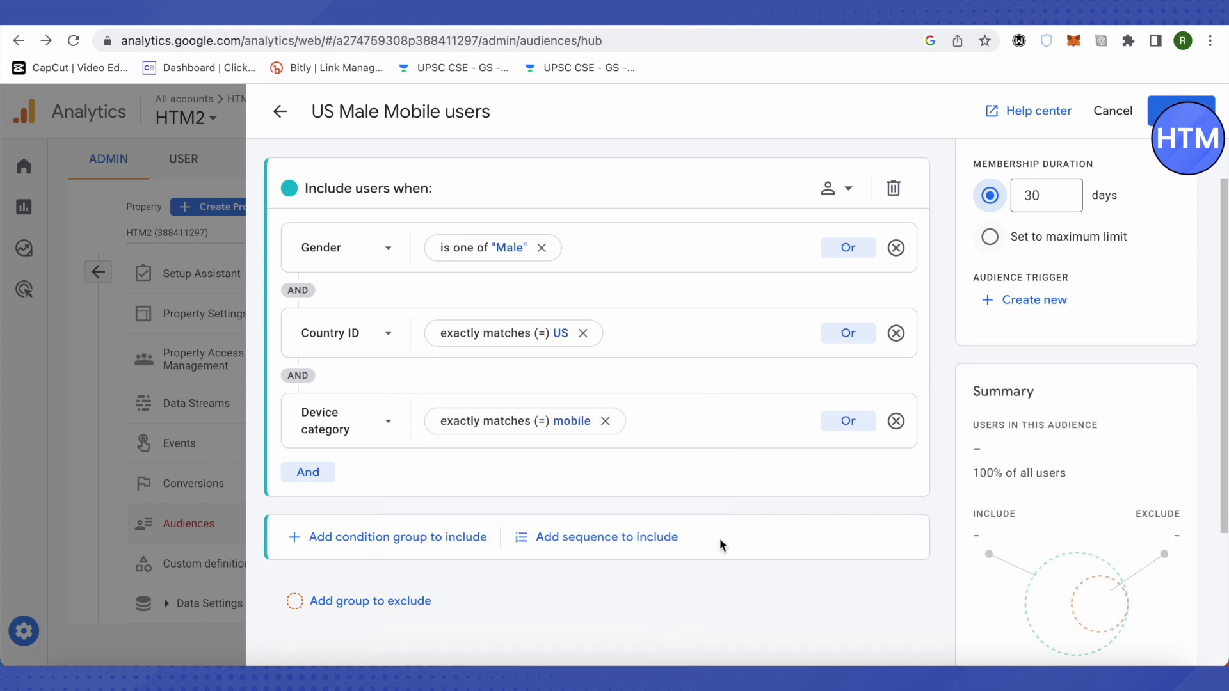
scroll(741, 441, up, 2)
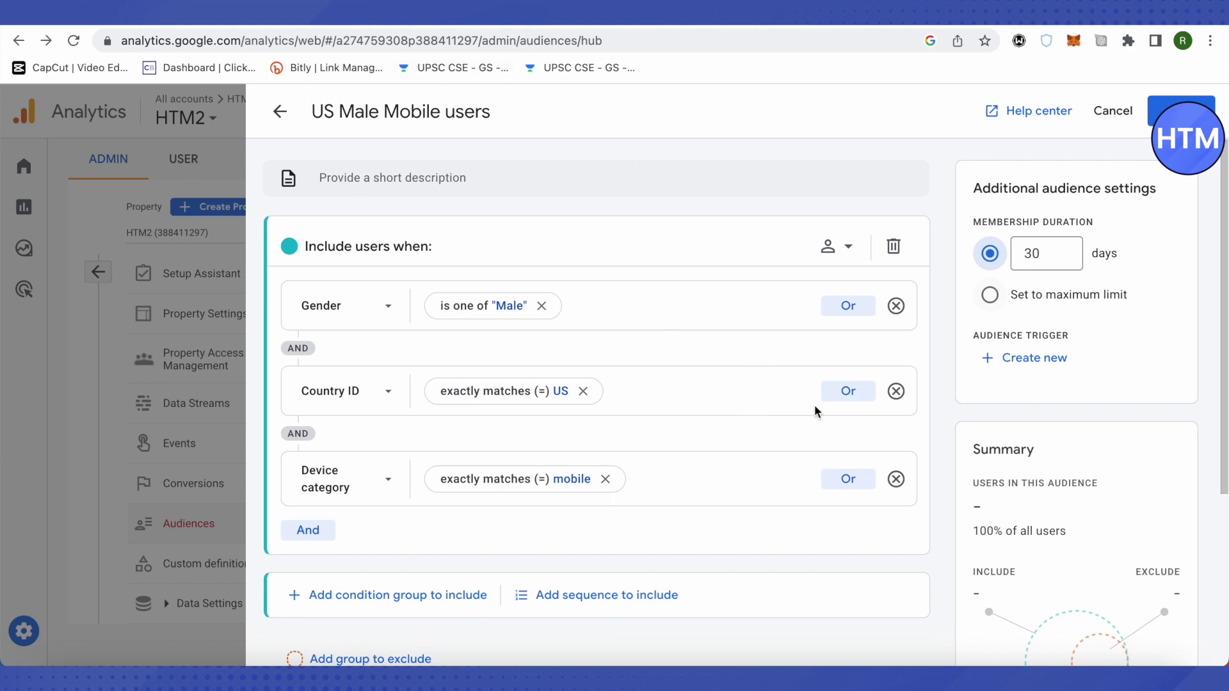
Cancel the audience trigger setup and save the US Male Mobile users audience.
scroll(962, 309, down, 1)
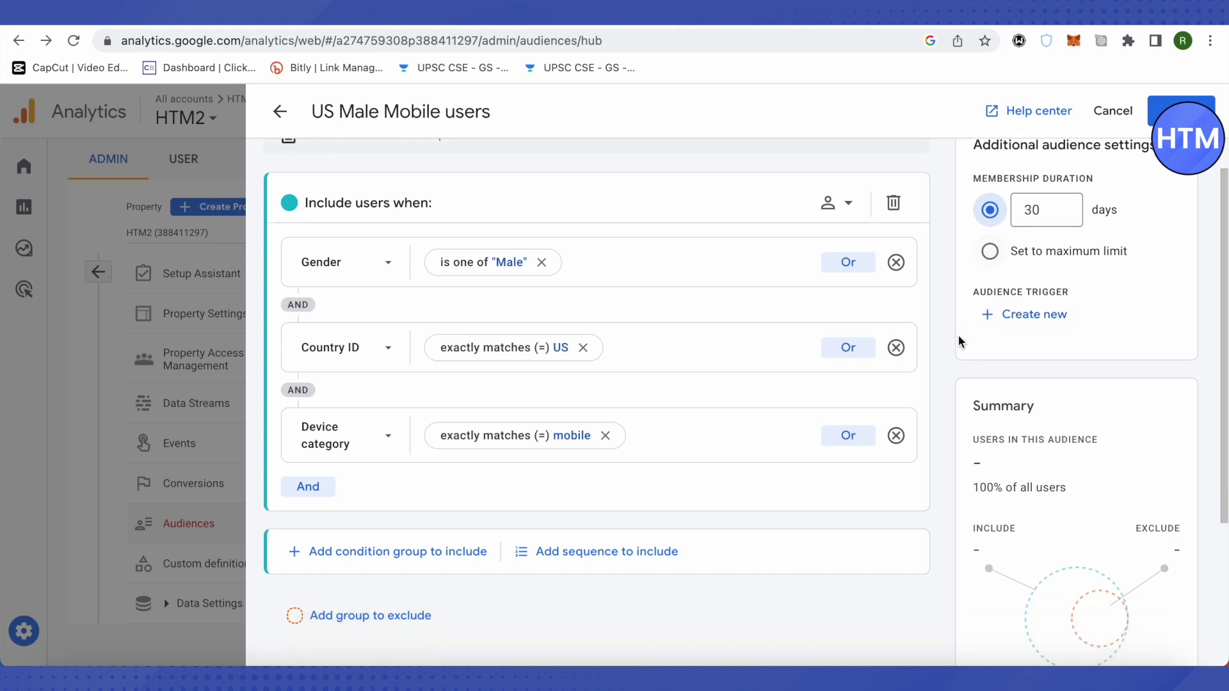
scroll(947, 336, up, 1)
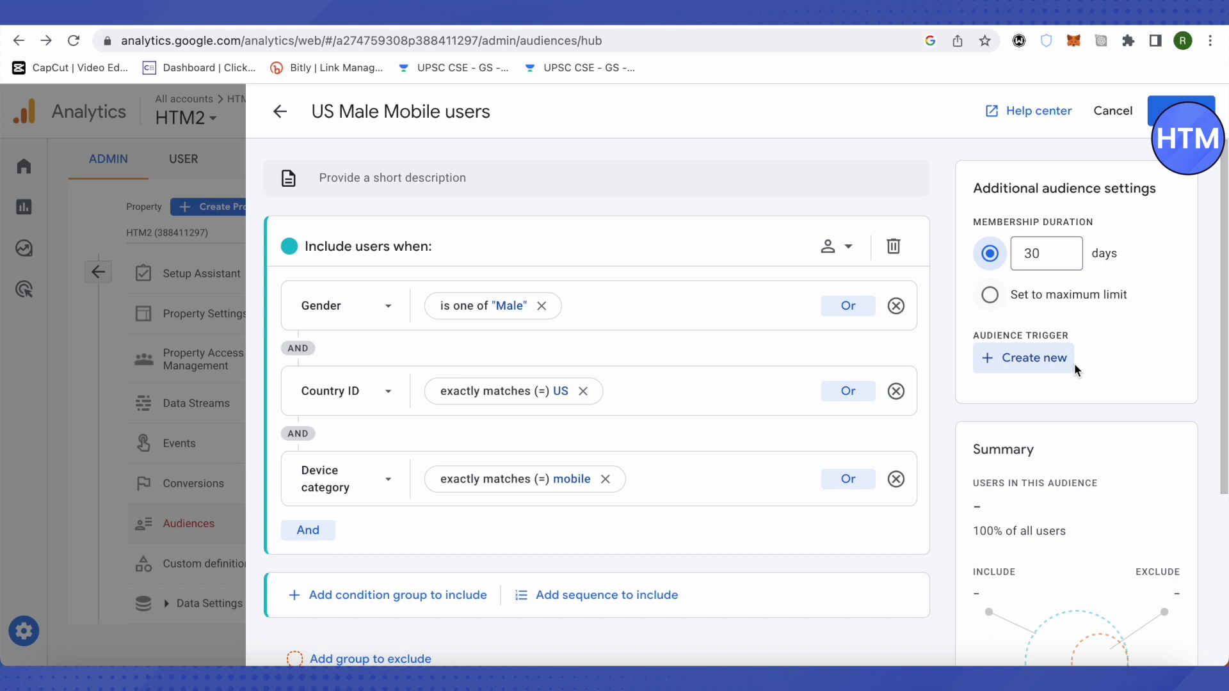
click(1027, 360)
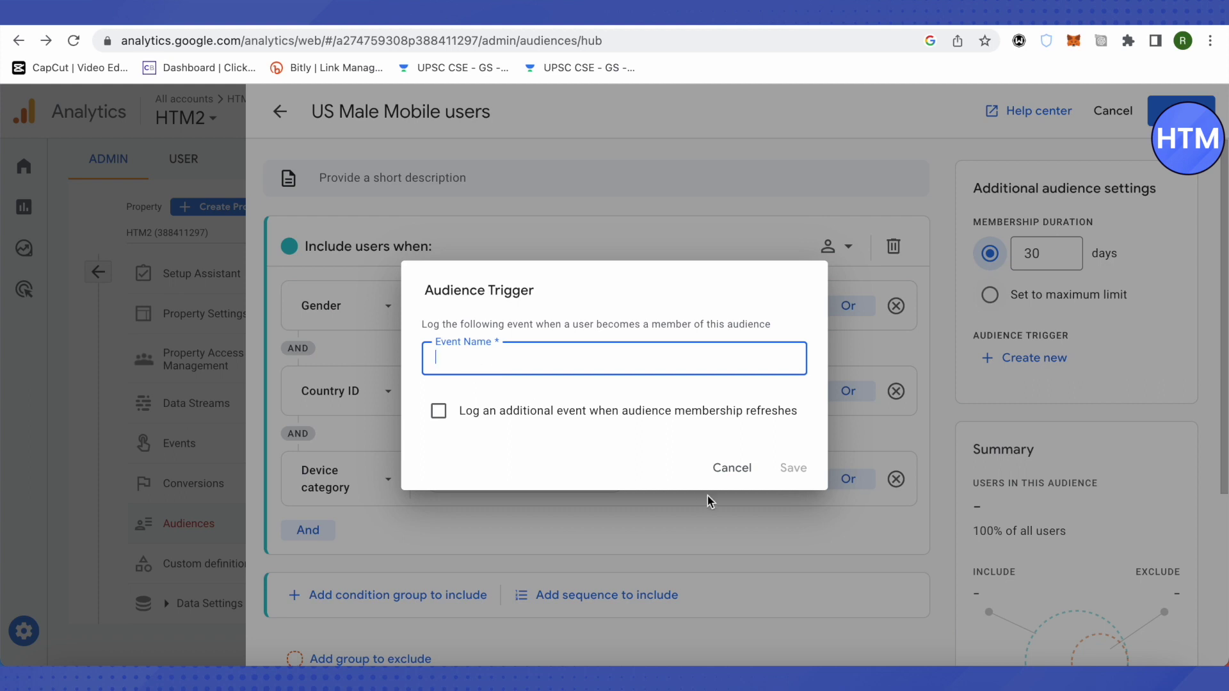
click(738, 474)
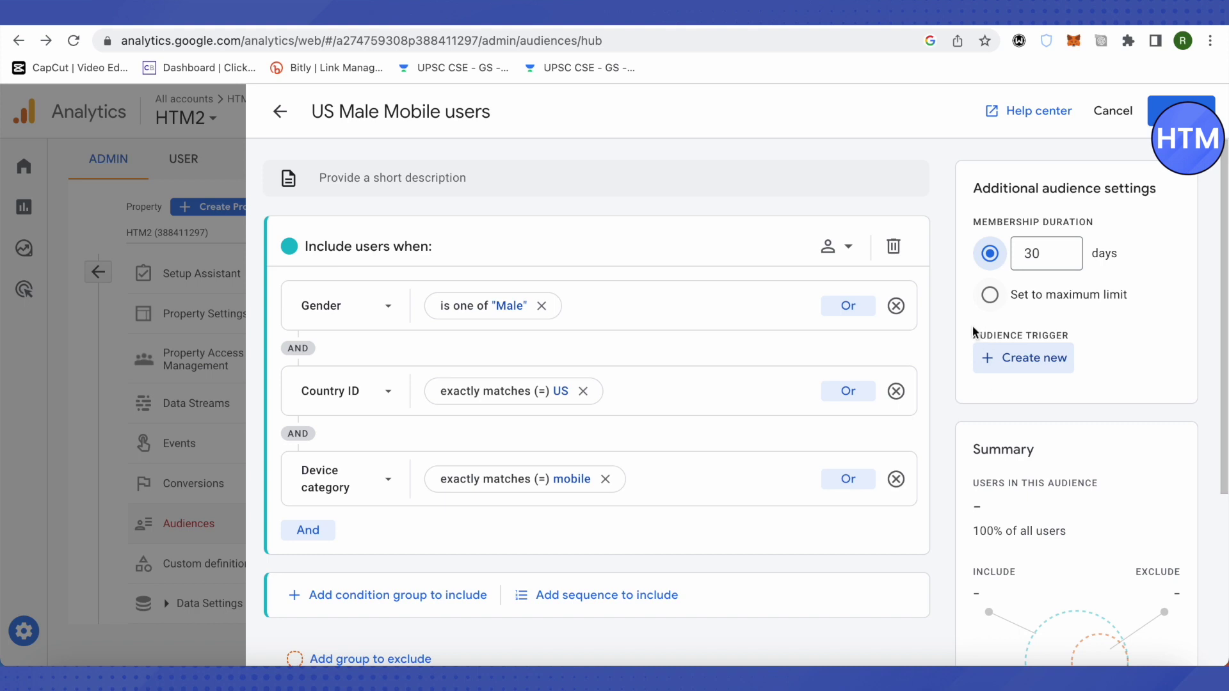
click(1181, 110)
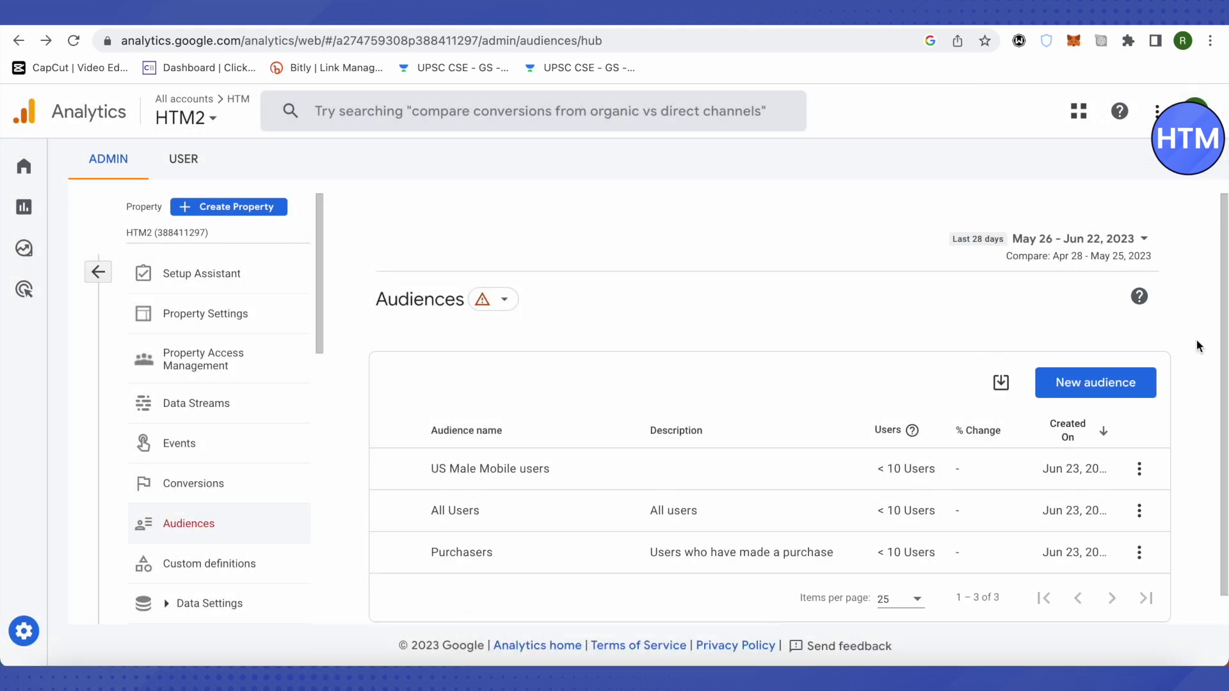
Choose Edit from the US Male Mobile users row's three-dot menu.
scroll(1196, 421, down, 1)
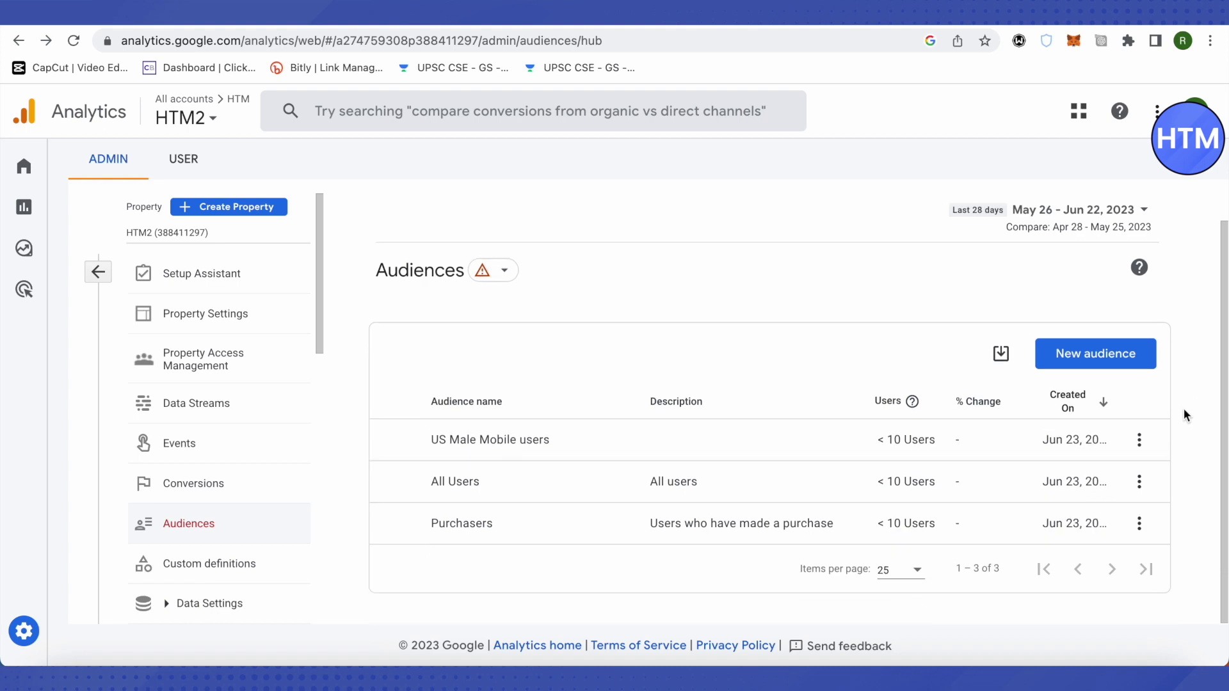
click(1139, 440)
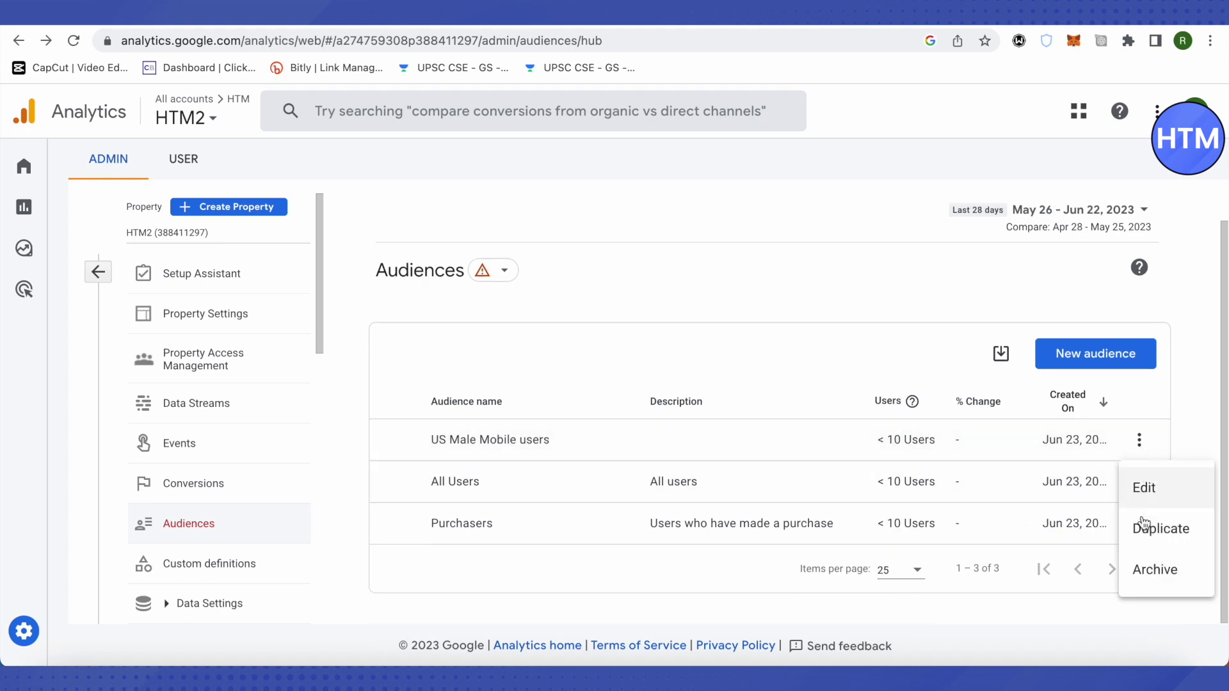
click(1157, 494)
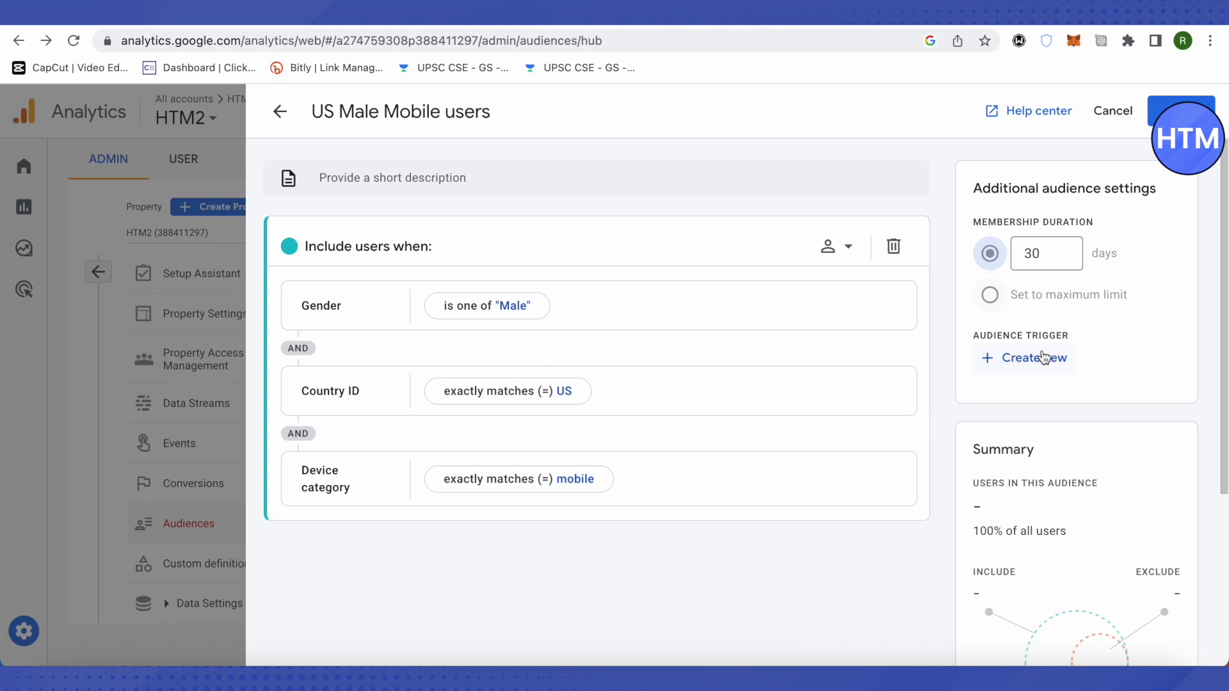
click(1019, 357)
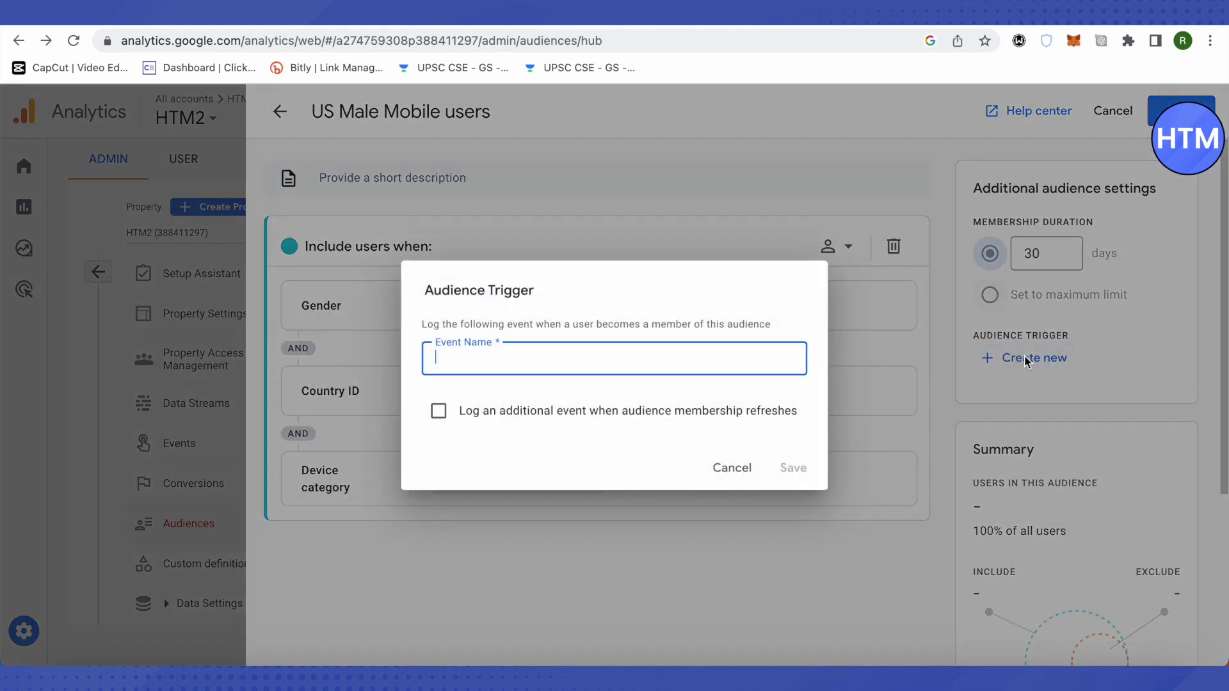
click(736, 469)
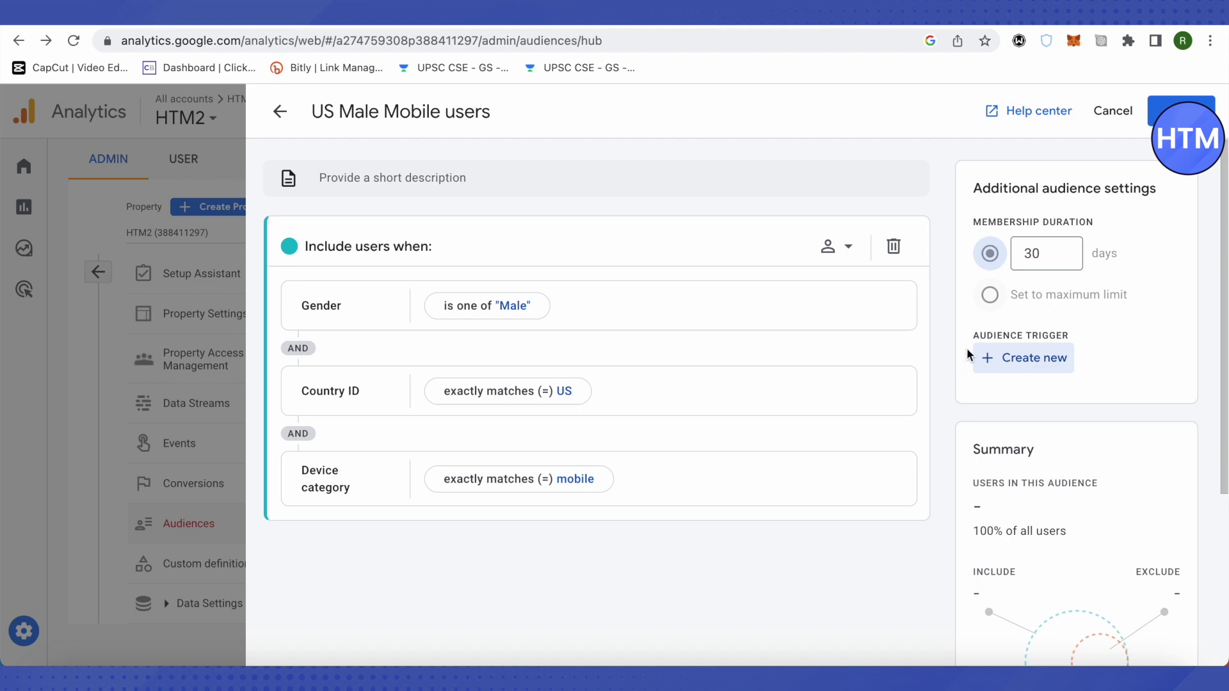